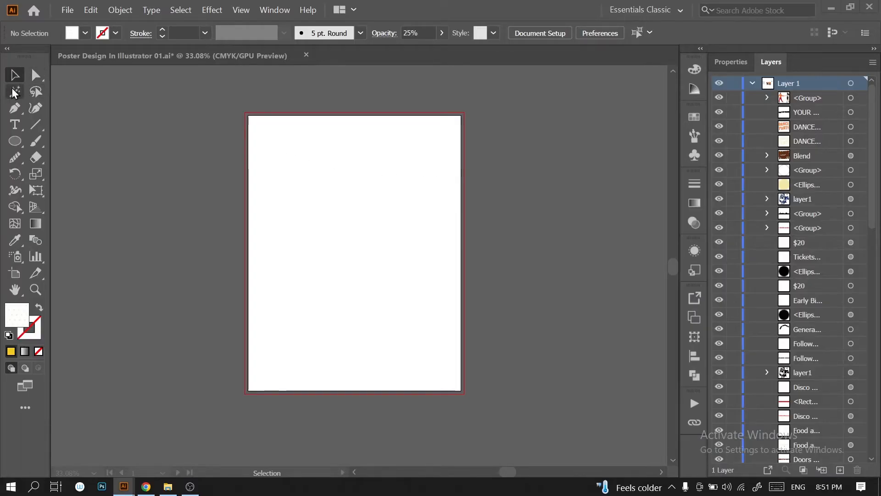
Set the document bleed to 0.125 in on all four sides.
left_click(23, 273)
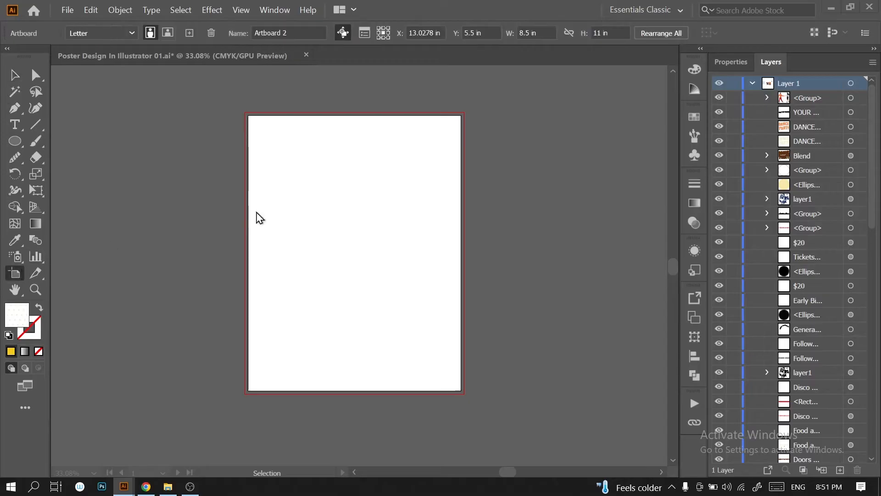
left_click(730, 62)
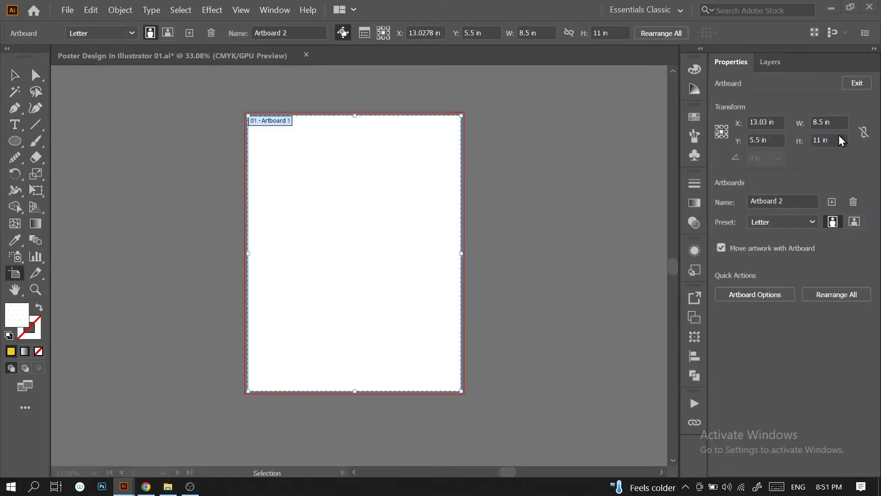
key("Escape")
left_click(83, 10)
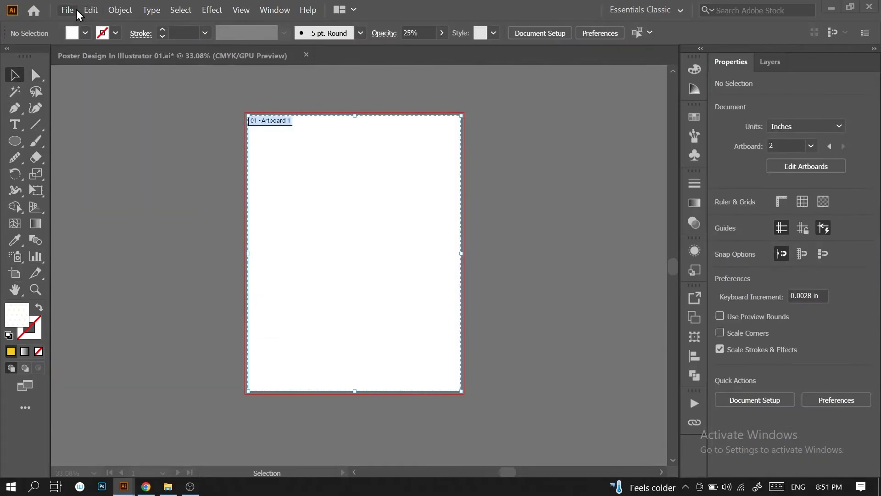
left_click(77, 10)
left_click(142, 234)
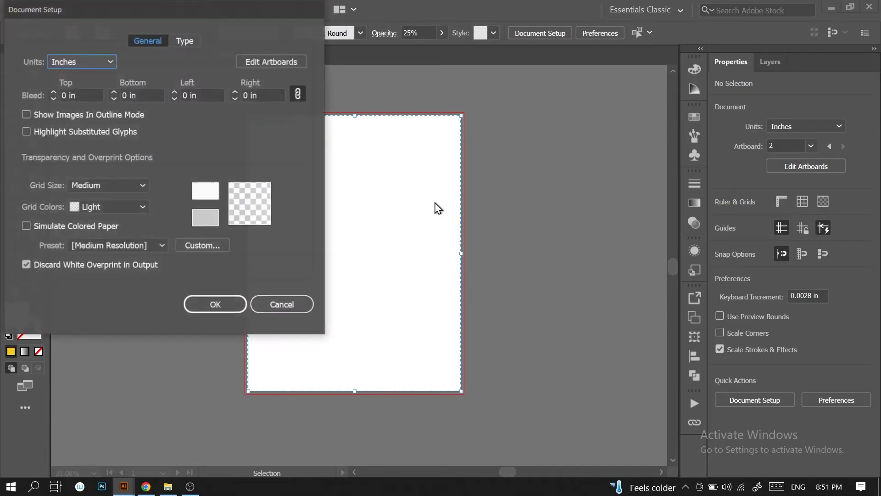
left_click(54, 92)
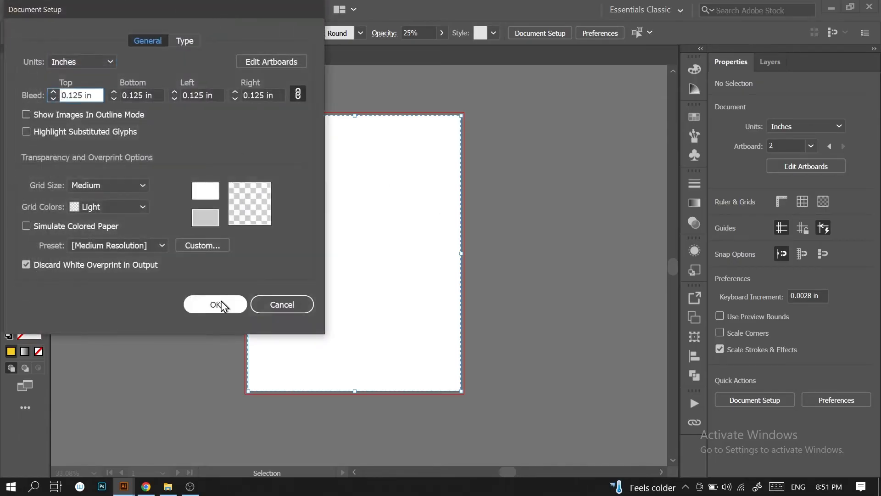
left_click(220, 305)
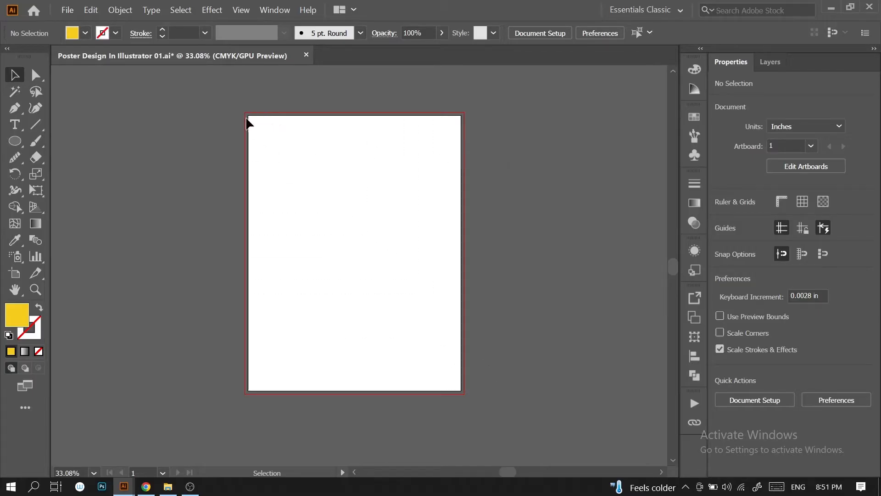
Draw a yellow rectangle from the upper bleed edge, 8.75 in wide and about 7.16 in tall.
right_click(14, 141)
left_click(69, 142)
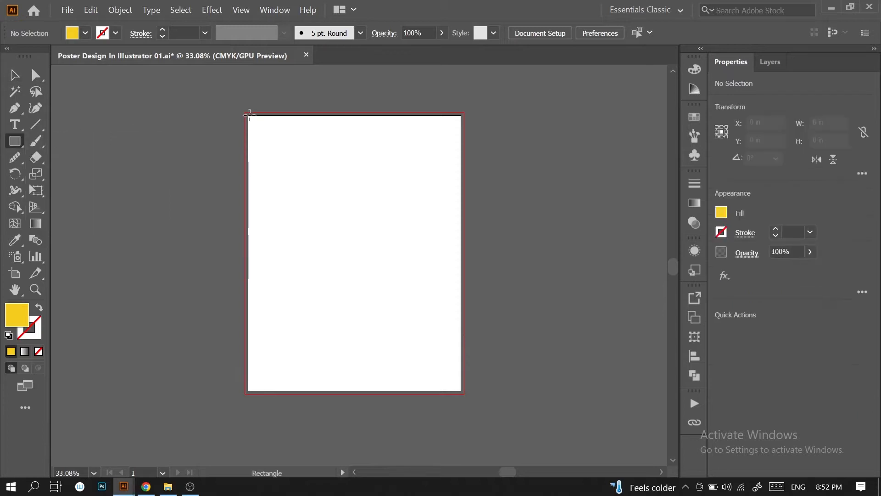
left_click_drag(245, 113, 464, 283)
key("v")
left_click(194, 164)
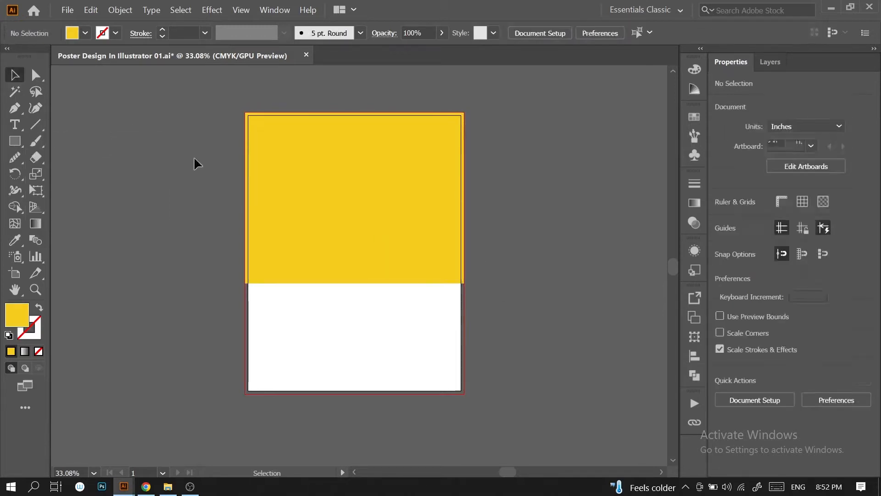
left_click(356, 282)
left_click_drag(355, 283, 356, 291)
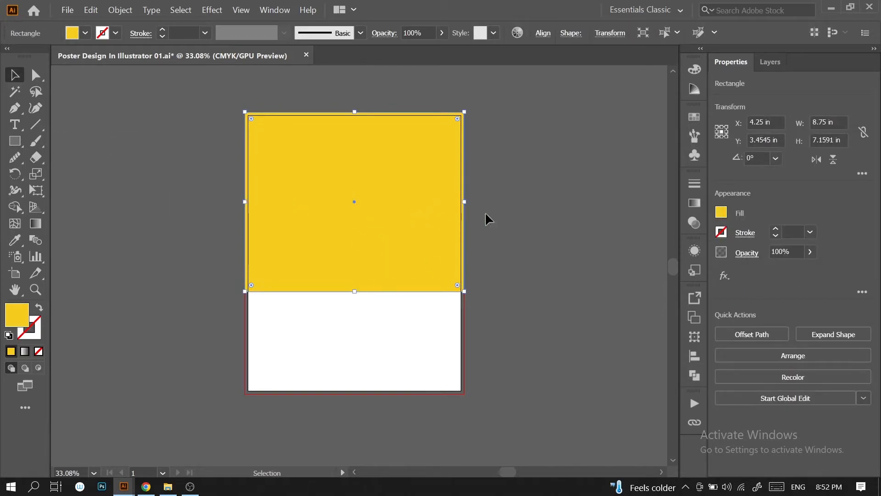
left_click(511, 187)
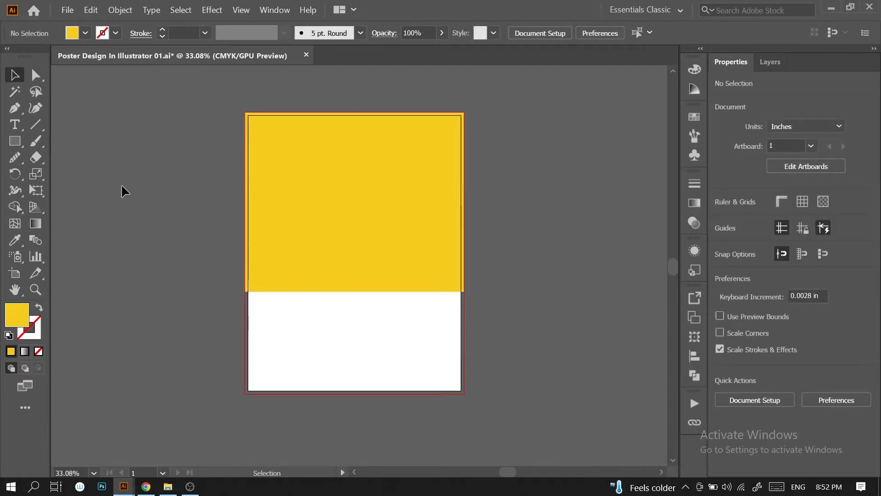
Draw a circle about 4.87 in across and position it near the middle of the yellow rectangle.
right_click(26, 143)
right_click(15, 141)
left_click(69, 173)
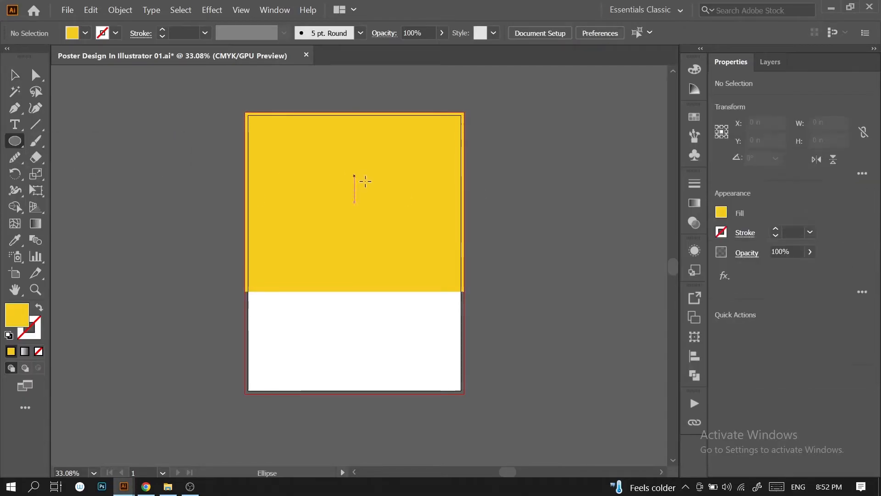
mouse_move(350, 186)
left_mouse_down()
mouse_move(370, 219)
mouse_move(412, 247)
left_mouse_up()
key("v")
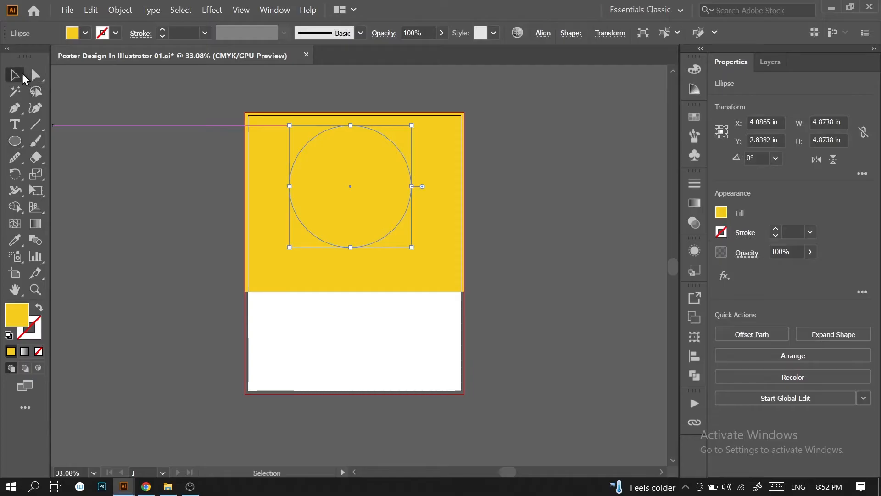
left_click_drag(349, 188, 356, 192)
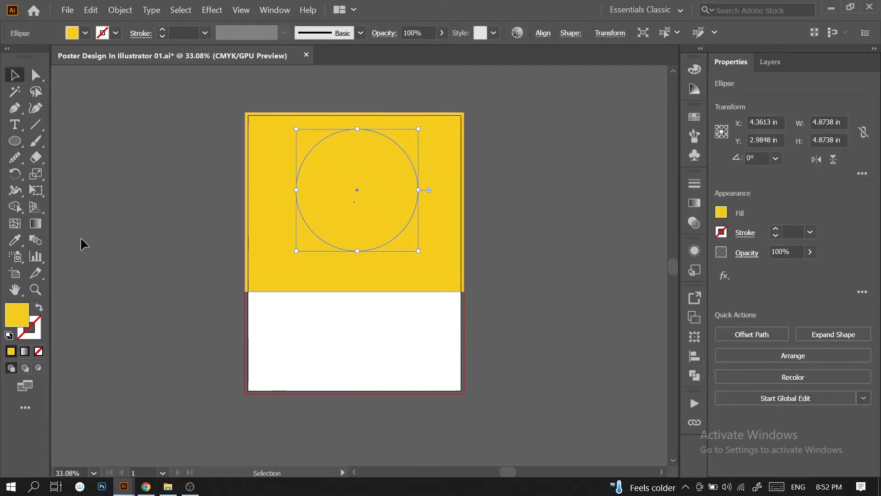
Fill the circle with a pale cream yellow and shift it slightly lower in the yellow rectangle.
double_click(16, 314)
left_click_drag(134, 225, 109, 222)
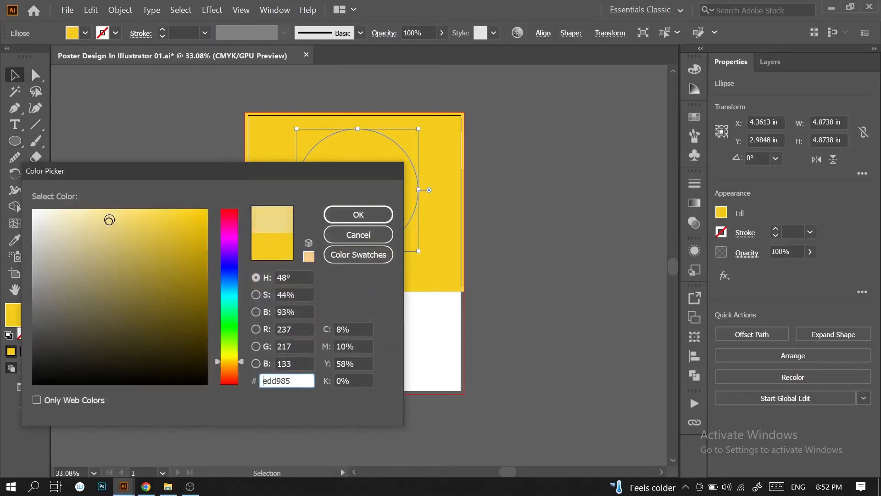
left_click(358, 214)
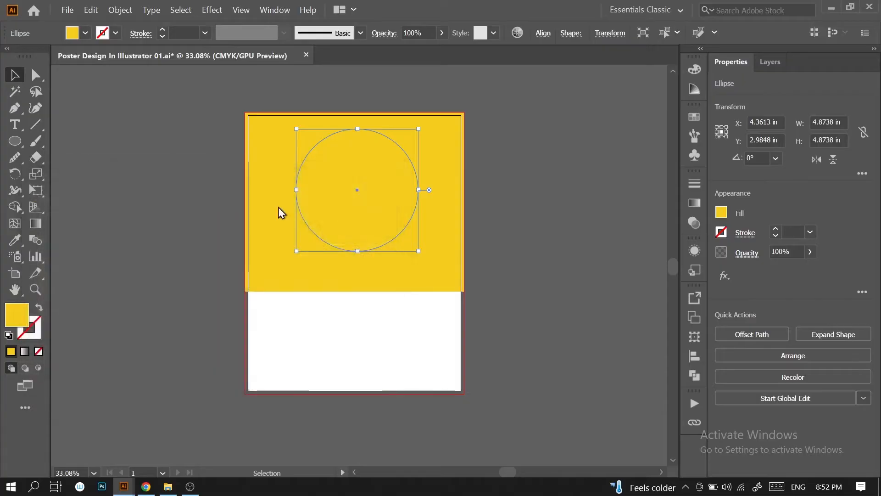
double_click(13, 314)
left_click(93, 220)
left_click(358, 214)
left_click(500, 206)
left_click_drag(352, 185, 352, 194)
left_click(184, 166)
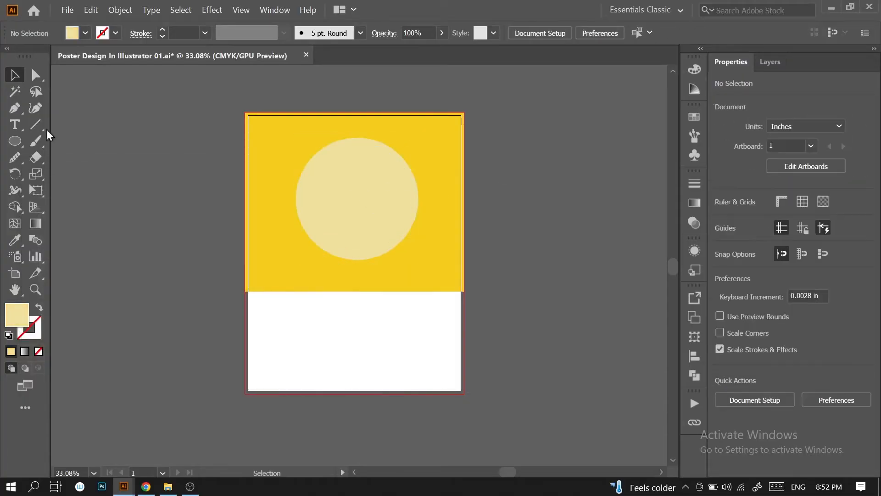
Add the centred two-line text DANCE PARTY in Oswald Bold and enlarge it over the circle to about 138 pt.
left_click(16, 124)
left_click(193, 168)
type("DANCE")
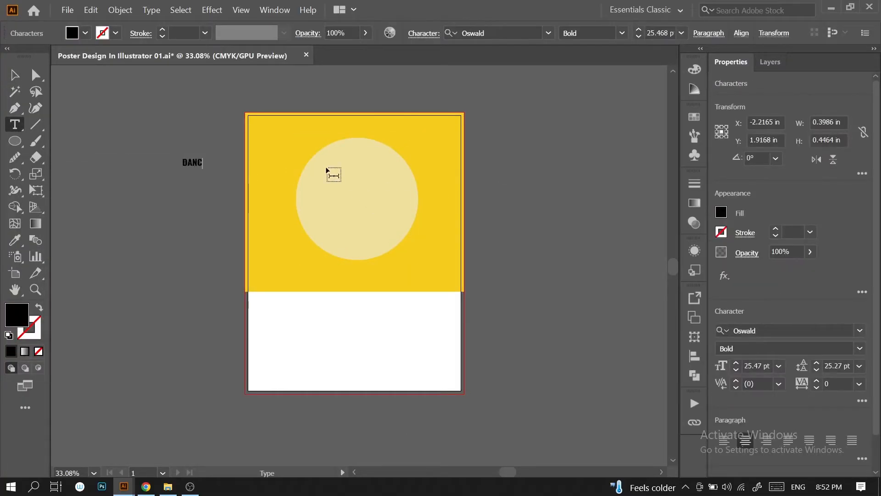
key("Return")
type("PARTY")
left_click(15, 75)
left_click_drag(205, 178, 263, 227)
left_click_drag(238, 206, 425, 256)
Rotate the DANCE PARTY text by 3° and reposition it centrally over the circle.
left_click(763, 157)
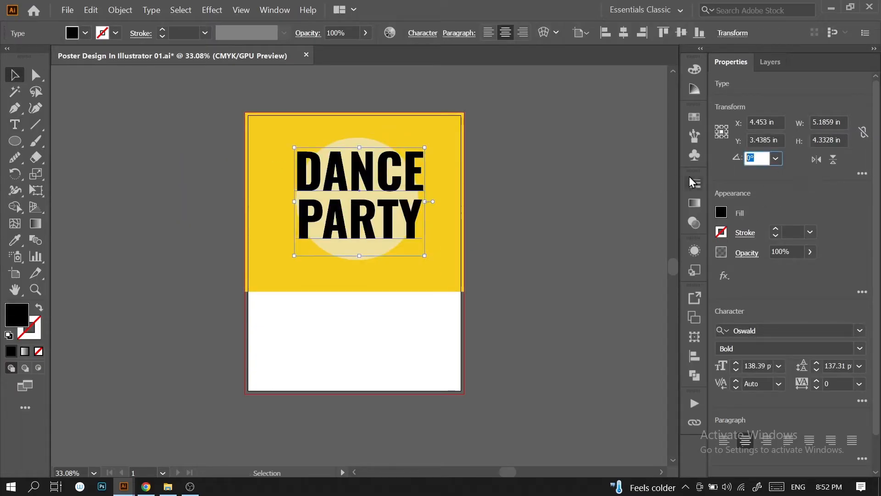
type("3")
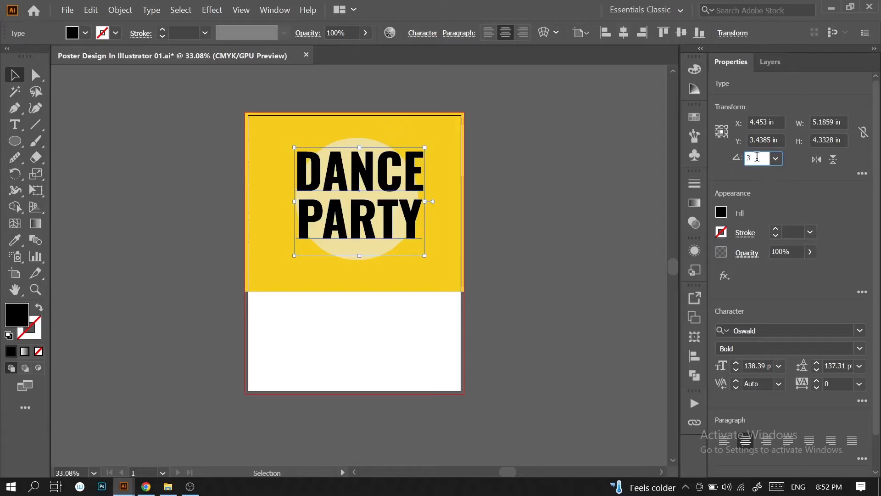
left_click(18, 74)
left_click(123, 130)
left_click_drag(360, 230, 356, 230)
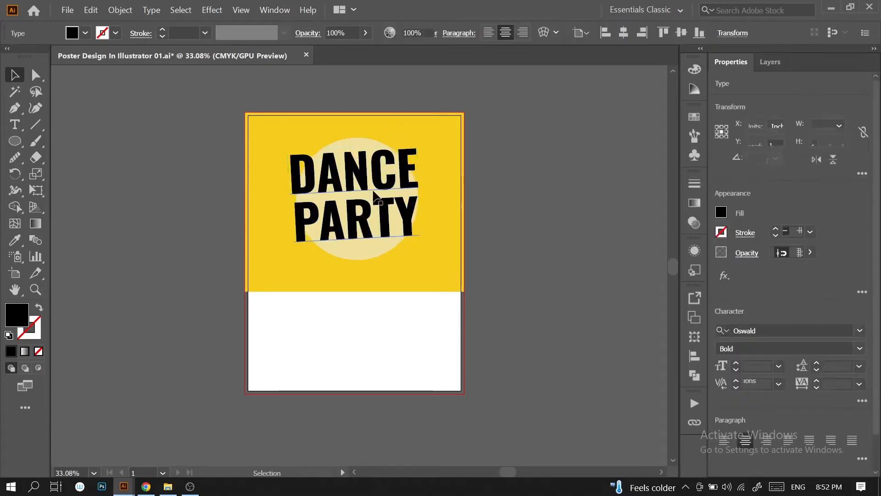
left_click(514, 192)
left_click_drag(377, 181, 369, 188)
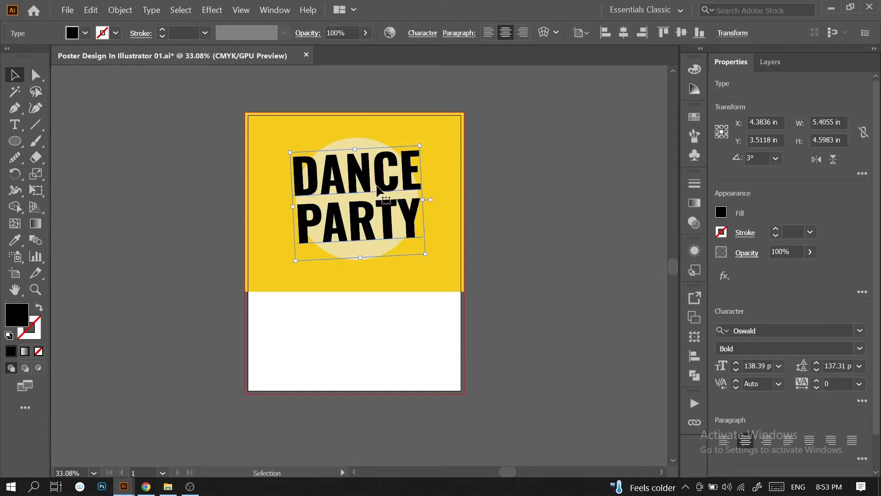
Paste a copy of the DANCE PARTY text directly in front of the original.
key("ctrl+c")
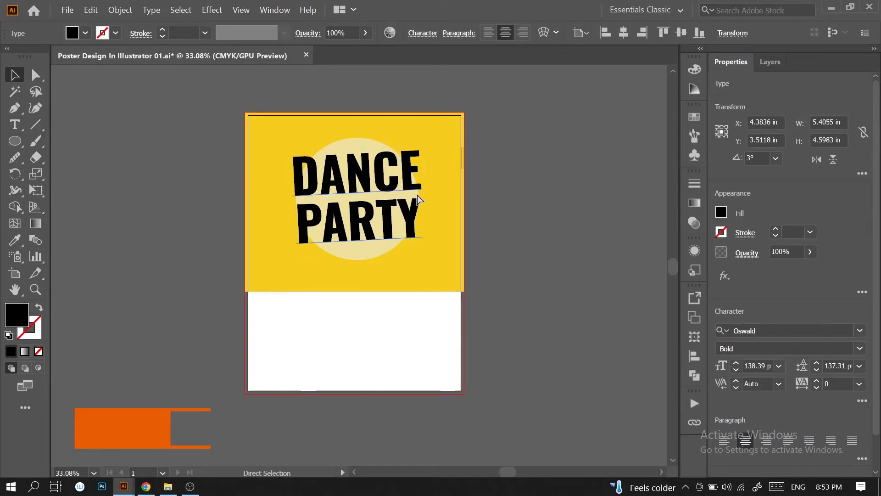
key("ctrl+f")
left_click(564, 176)
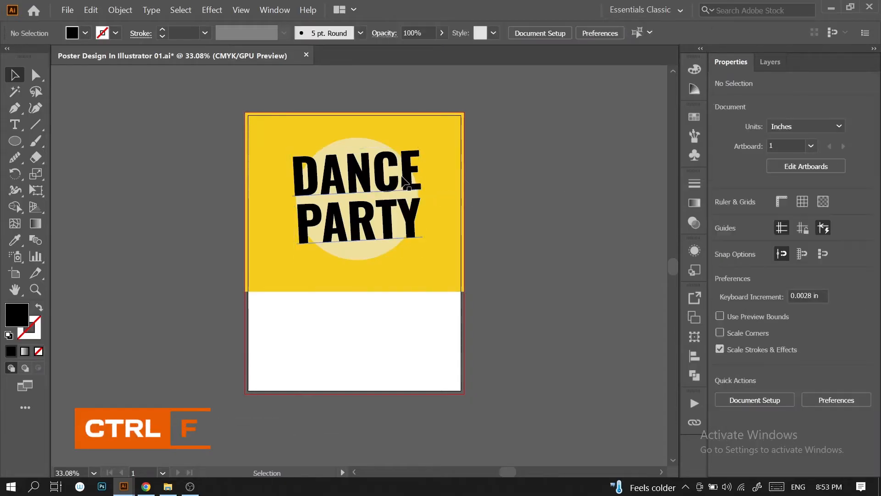
left_click_drag(389, 189, 247, 210)
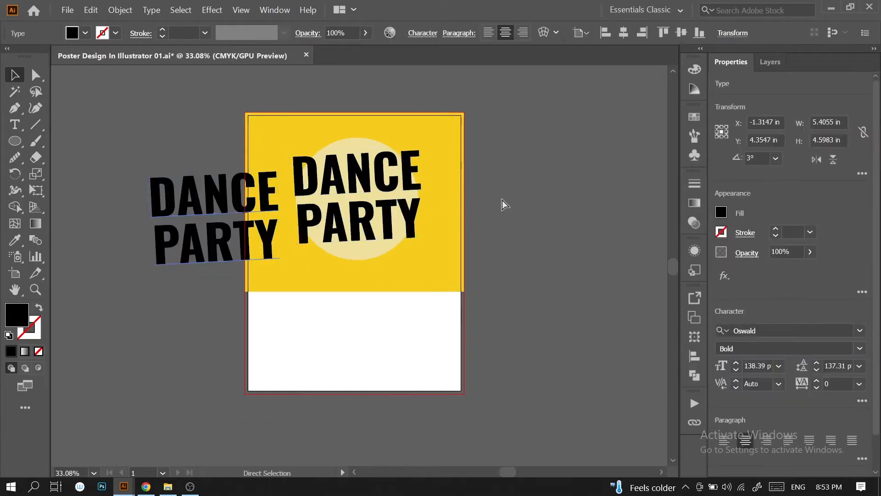
key("ctrl+z")
key("ctrl+a")
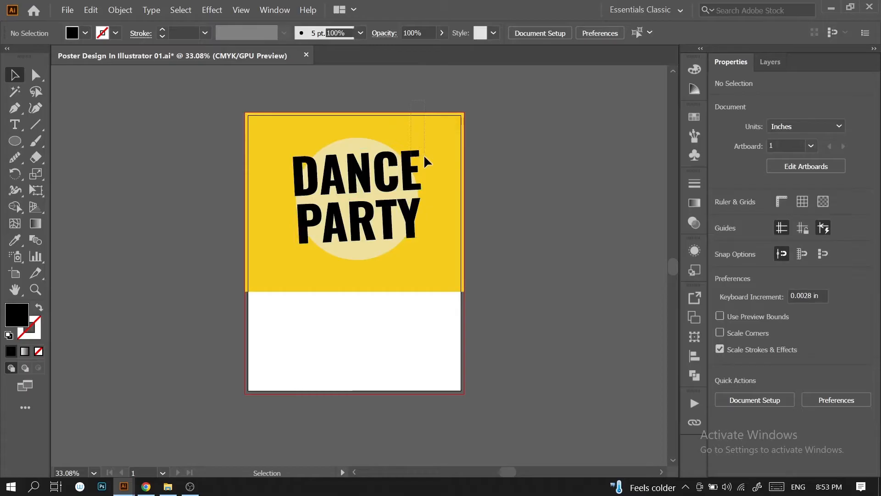
left_click(441, 133, "shift")
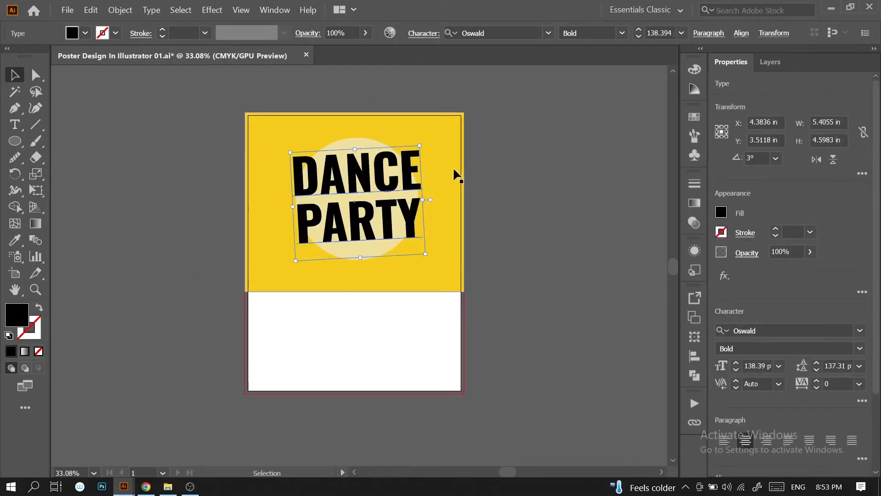
left_click(508, 156)
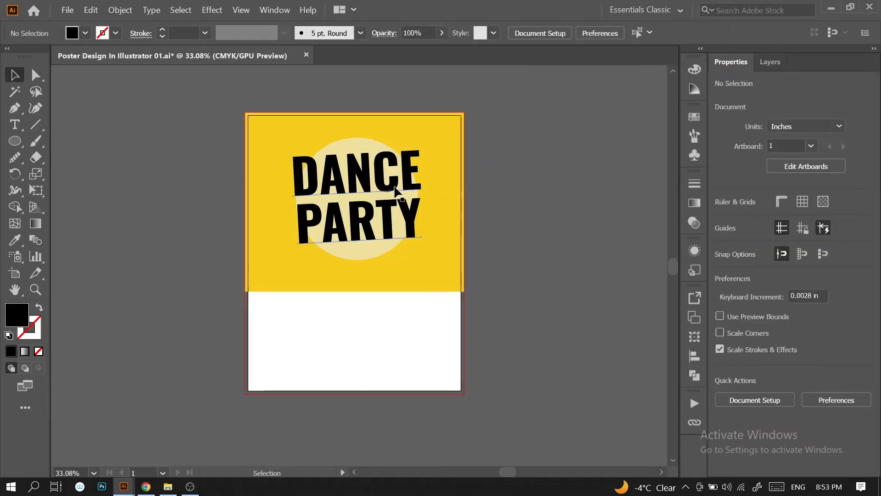
Offset the front DANCE PARTY copy up and to the left, to about X 4.24 in, Y 3.34 in.
left_click_drag(396, 189, 397, 231)
left_click_drag(455, 238, 488, 221)
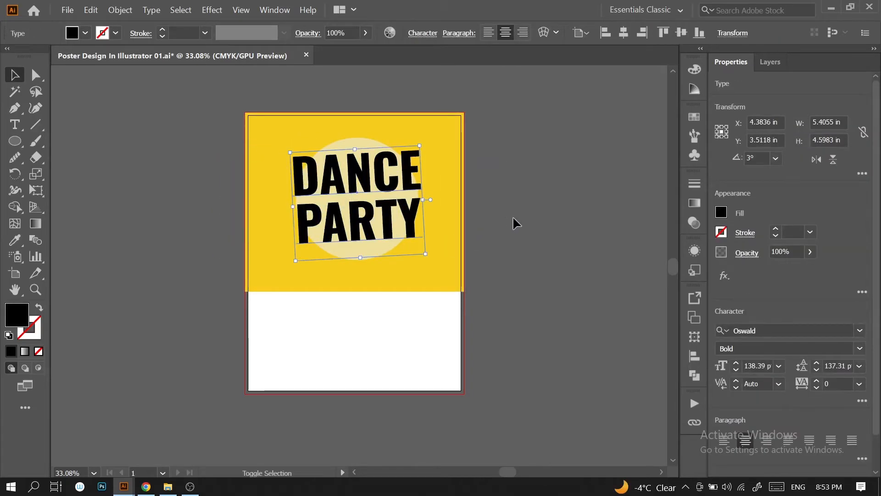
key("Left")
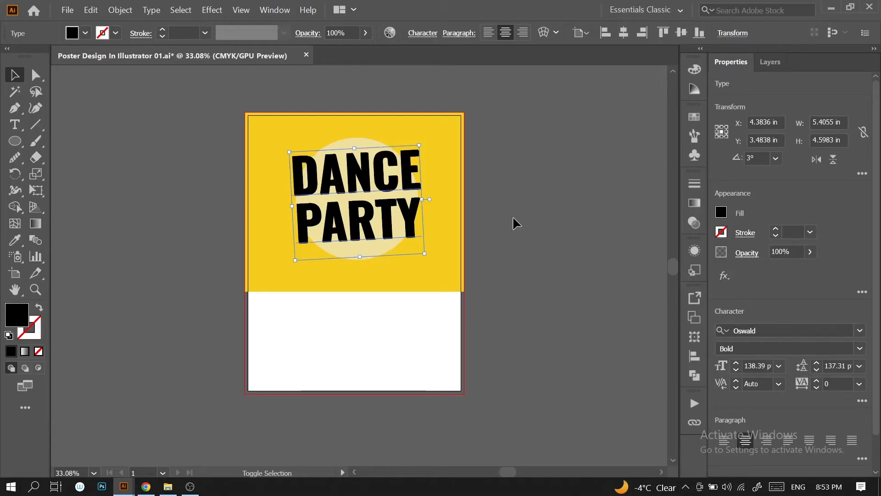
key("Up")
key("Left")
key("Left")
key("Left")
key("Left")
key("Left")
key("Left")
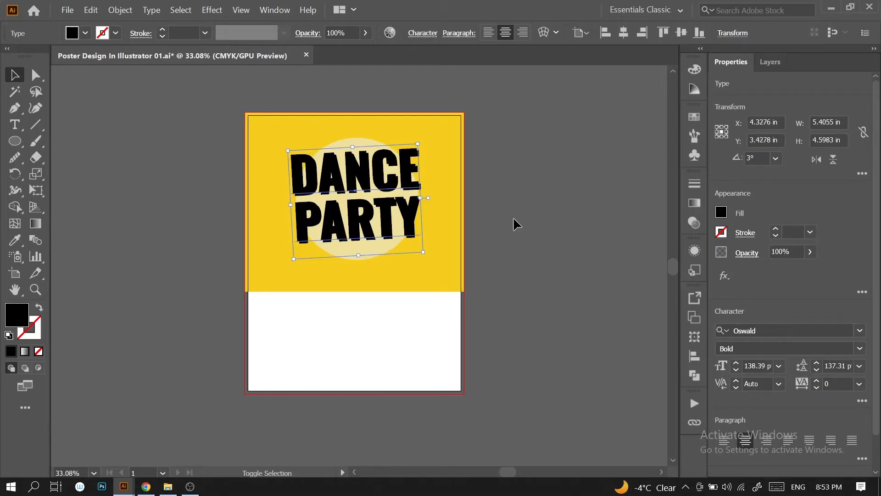
key("Up")
key("Up")
key("Up")
key("Up")
key("shift+Up")
key("shift+Up")
key("shift+Left")
key("shift+Left")
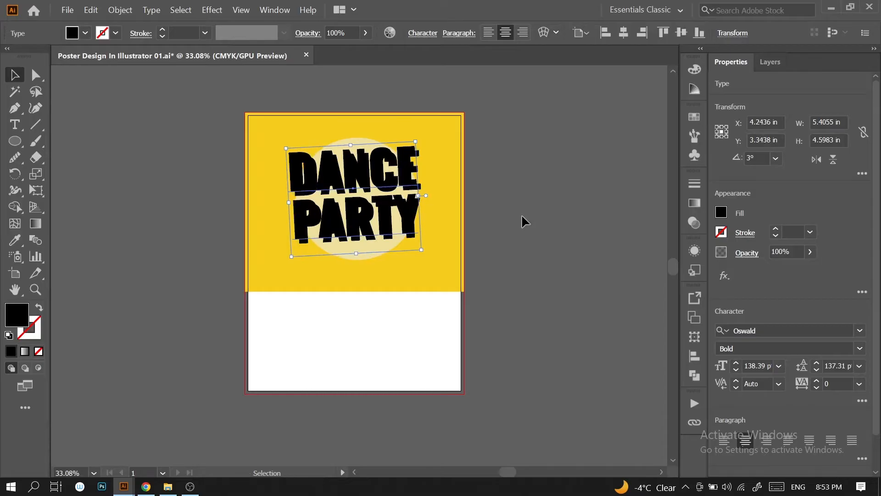
left_click(521, 215)
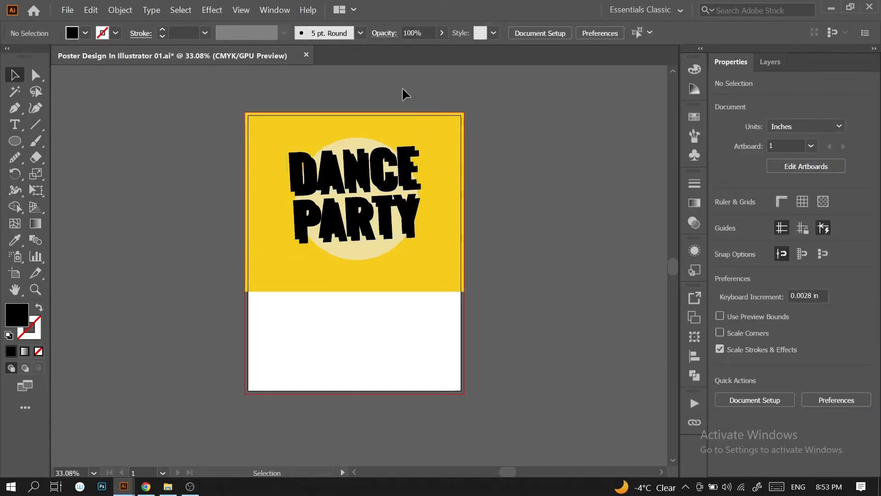
Make a blend from the two offset DANCE PARTY texts.
left_click(427, 152)
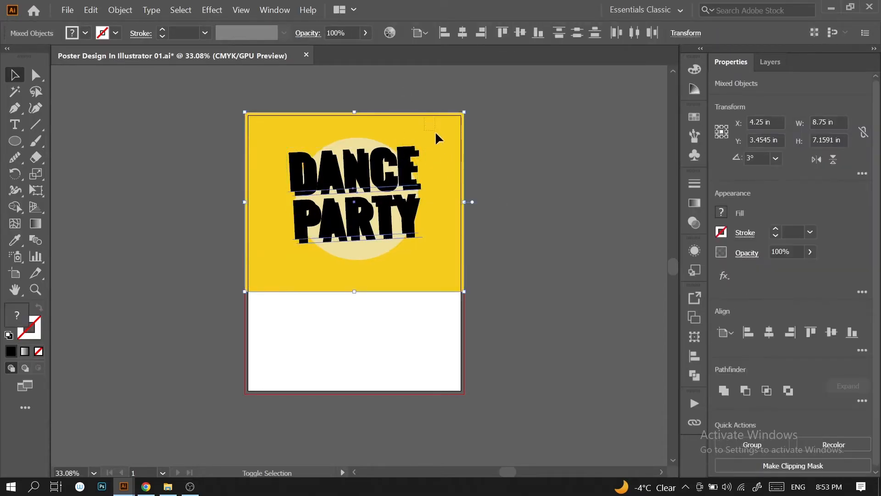
left_click_drag(410, 165, 157, 168)
key("ctrl+z")
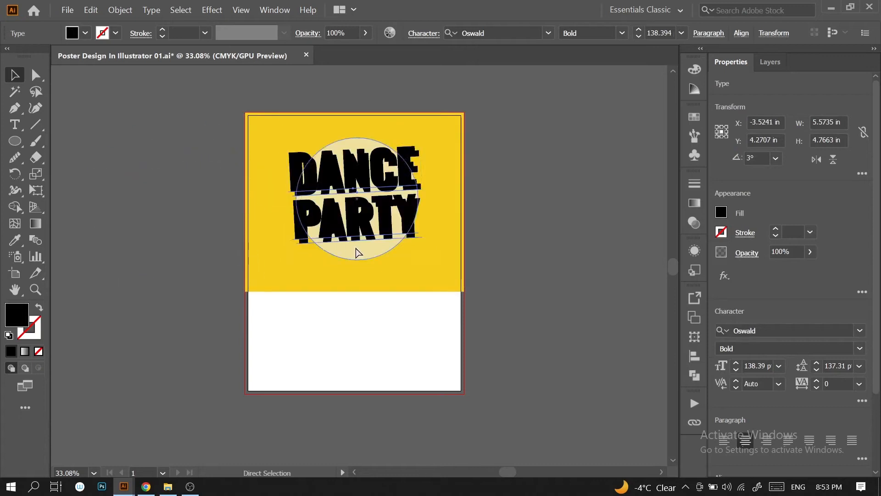
left_click(125, 10)
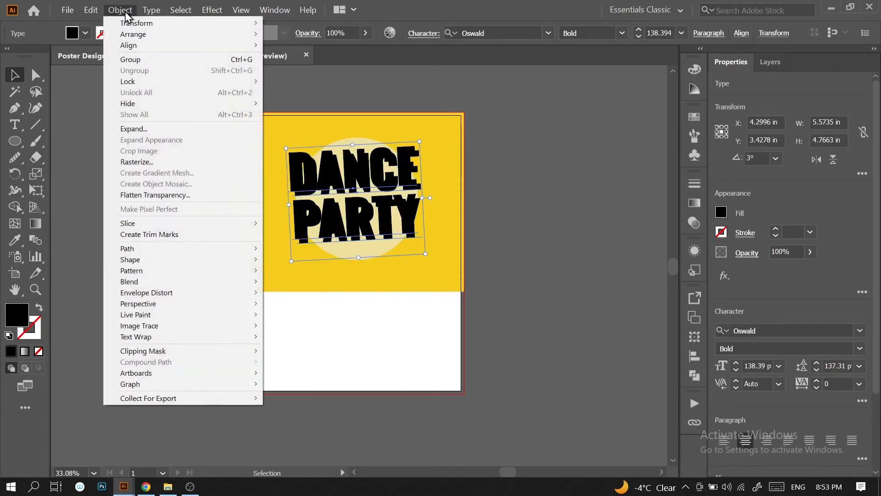
mouse_move(190, 284)
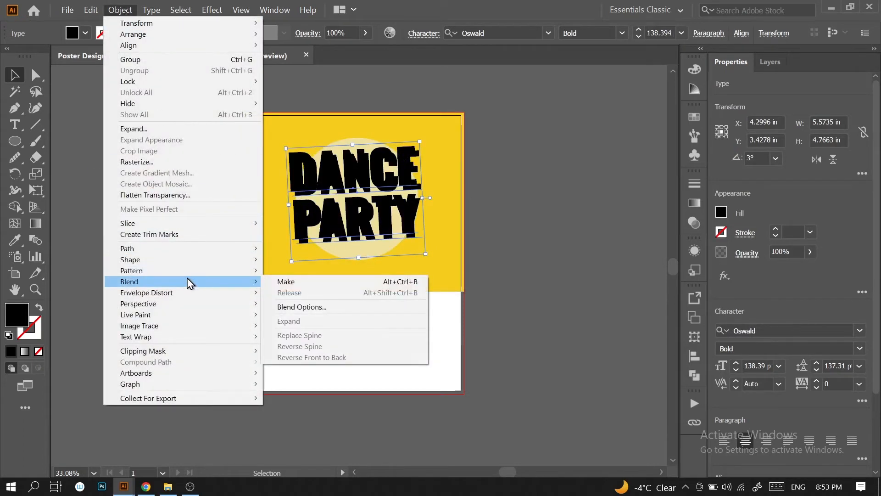
left_click(302, 281)
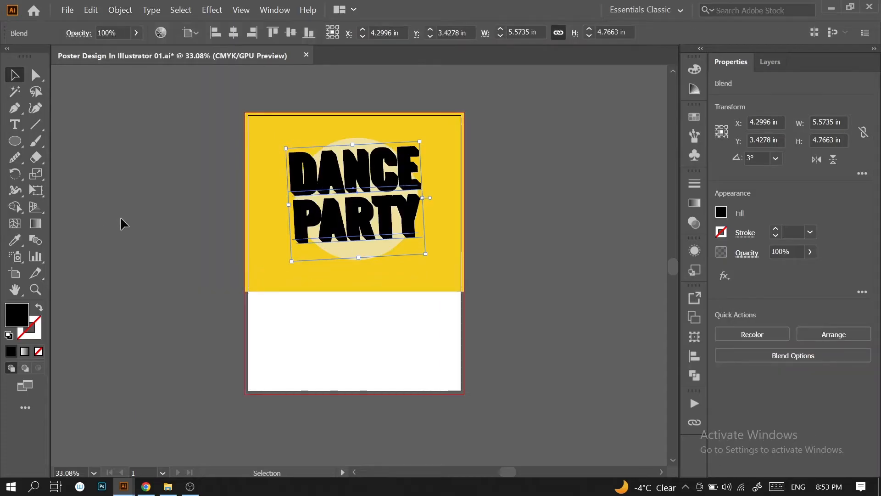
Set the DANCE PARTY blend's spacing to Specified Steps with 101 steps.
left_click(38, 240)
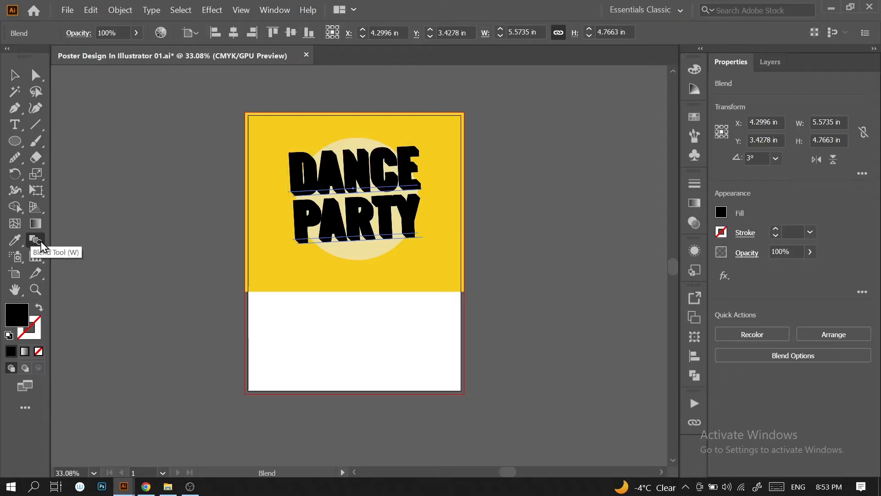
double_click(37, 241)
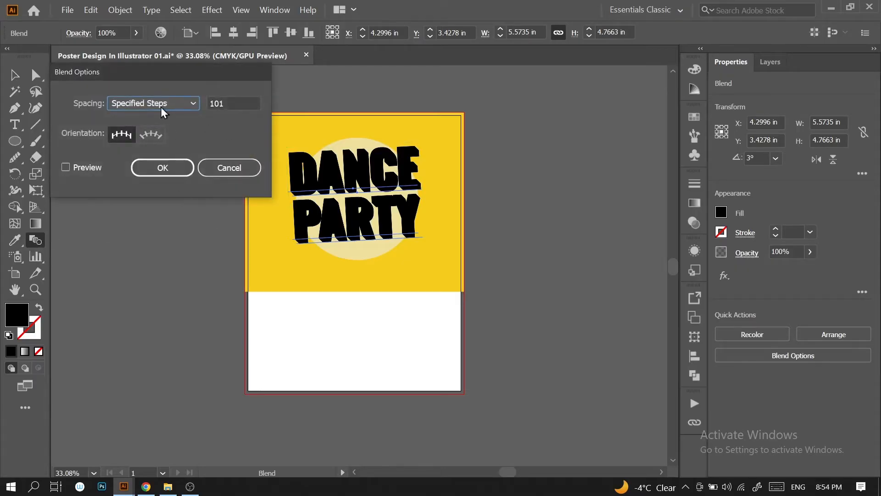
left_click(161, 103)
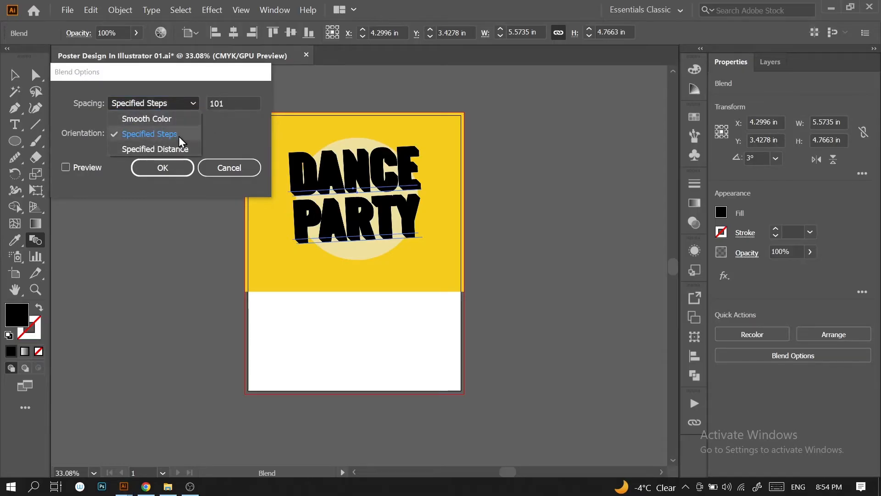
left_click(87, 162)
left_click(154, 102)
left_click(177, 168)
left_click(177, 168)
key("v")
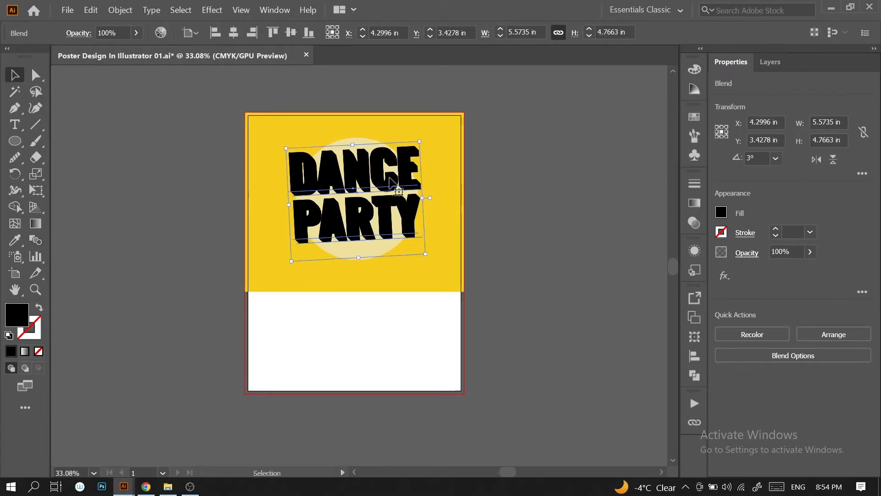
Paste a copy of the DANCE PARTY blend directly in front of the original and release the copy into separate texts.
left_click_drag(358, 182, 429, 212)
left_click_drag(429, 212, 387, 215)
scroll(399, 195, "up", 2)
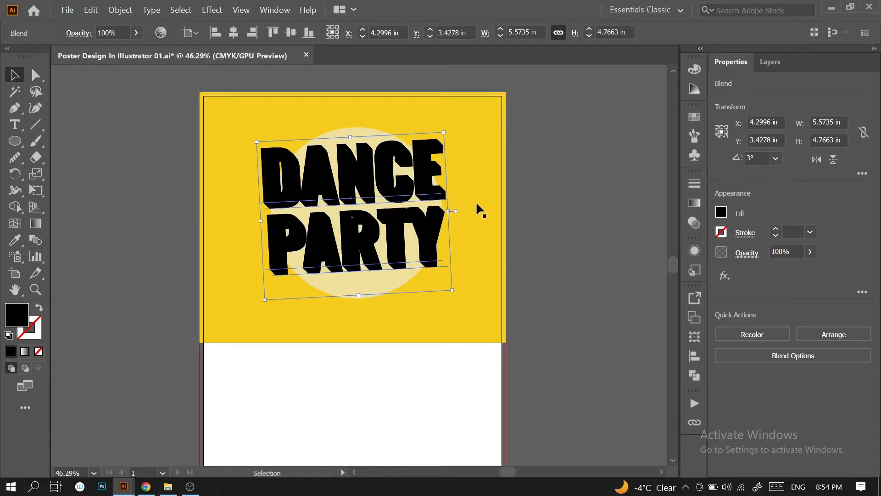
key("ctrl+c")
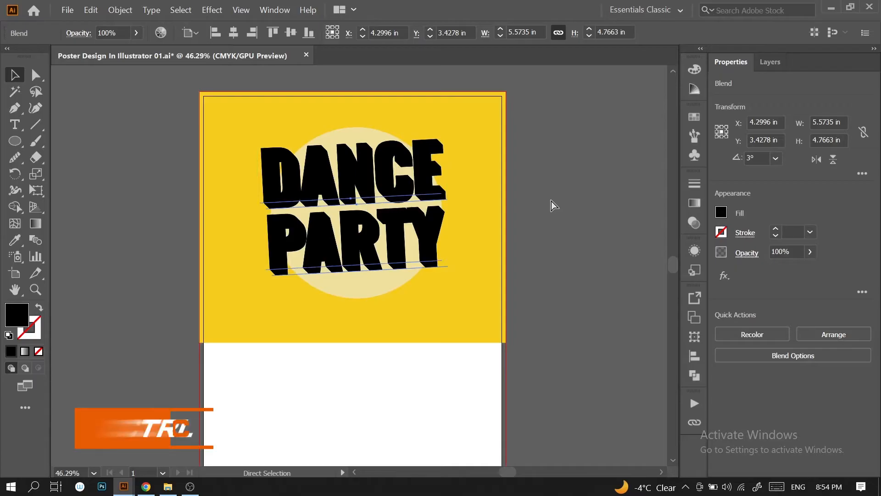
key("ctrl+c")
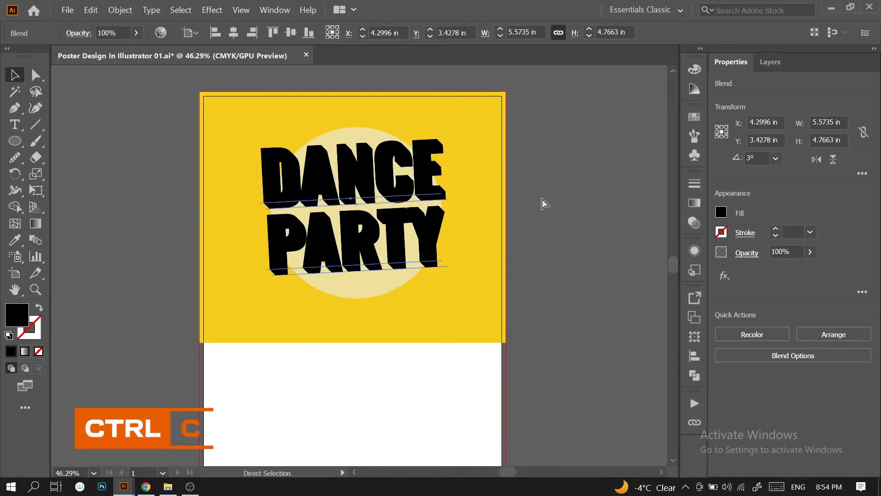
left_click(545, 152)
key("ctrl+f")
left_click_drag(417, 189, 199, 199)
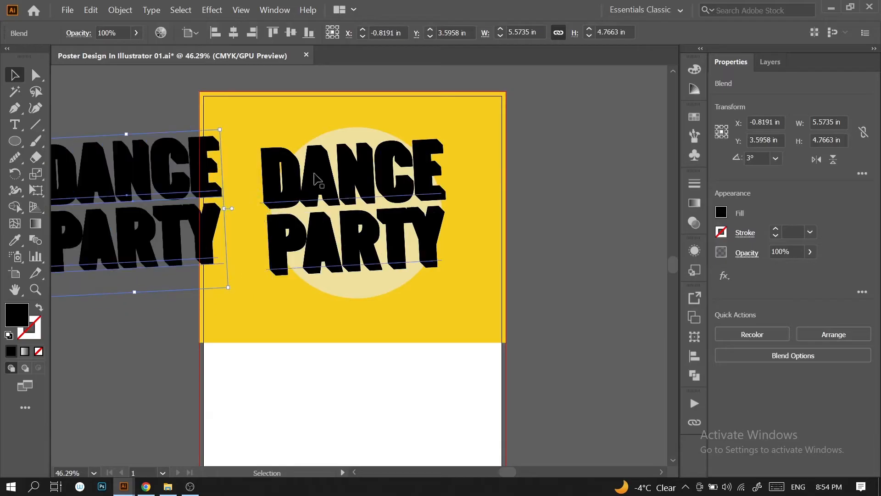
key("ctrl+z")
key("ctrl+z")
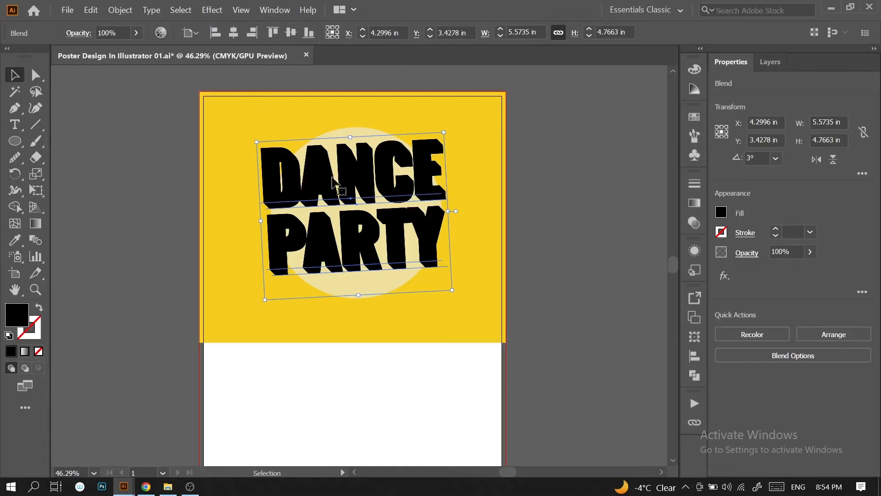
left_click(117, 15)
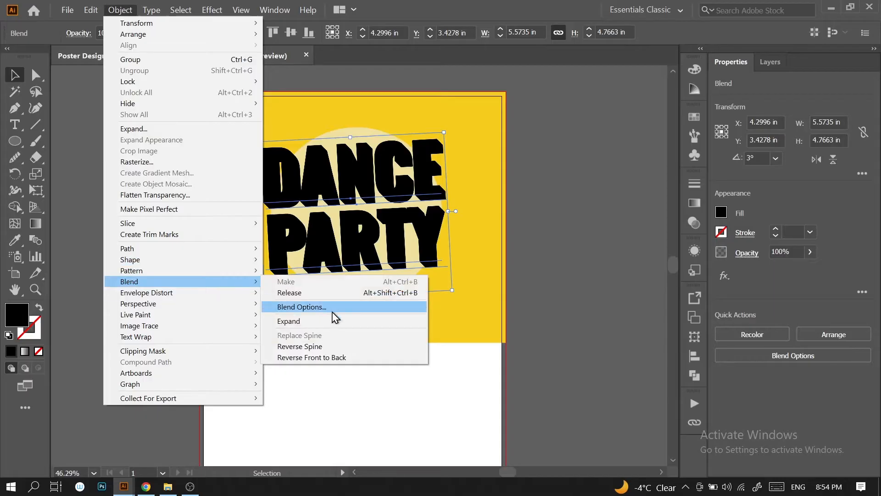
left_click(338, 295)
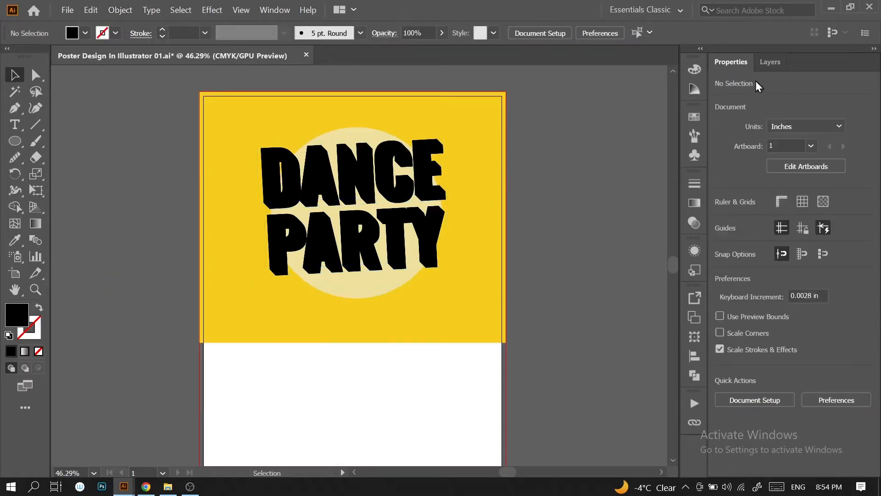
Fill the topmost DANCE PARTY text with white sampled from the empty part of the artboard.
left_click(770, 64)
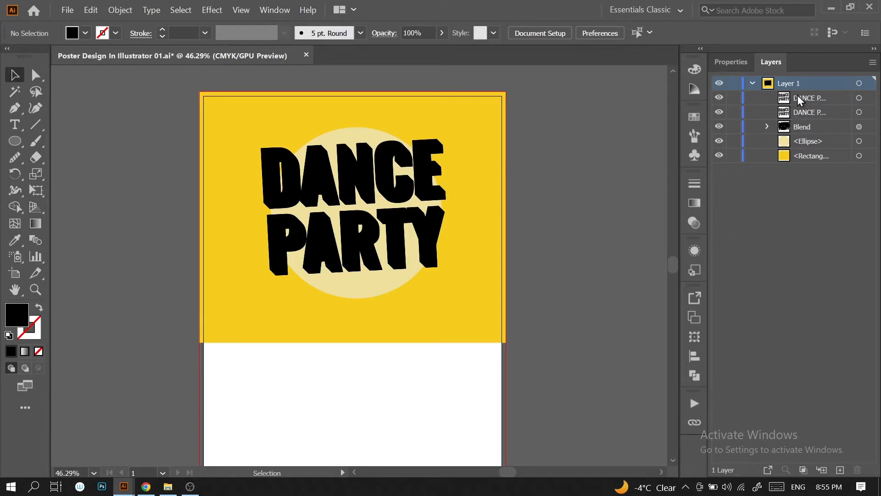
left_click(861, 103)
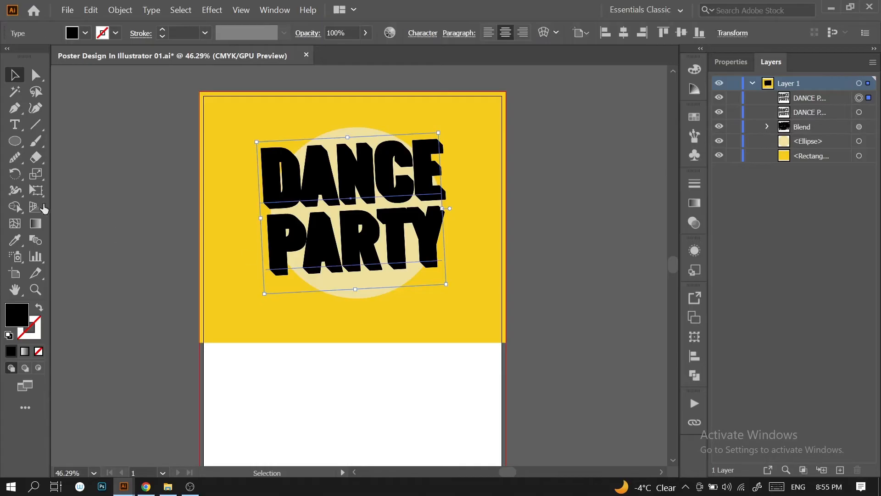
left_click(14, 240)
left_click(228, 324)
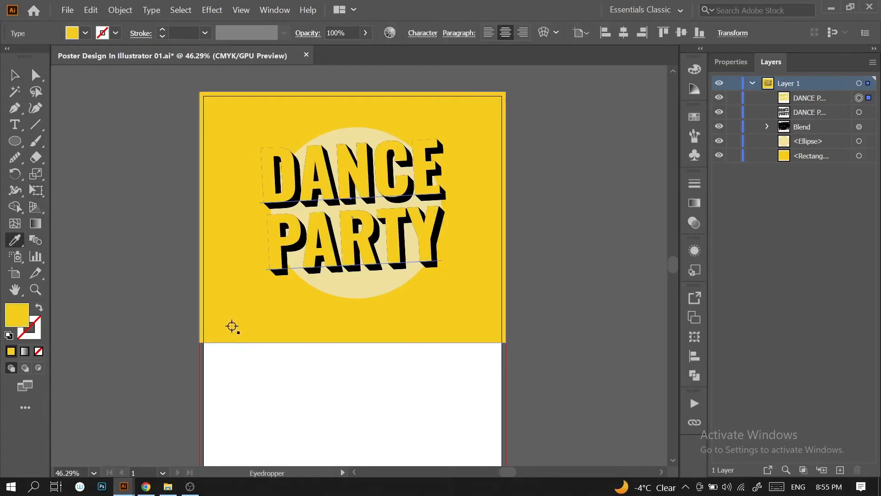
left_click(276, 395)
left_click(15, 75)
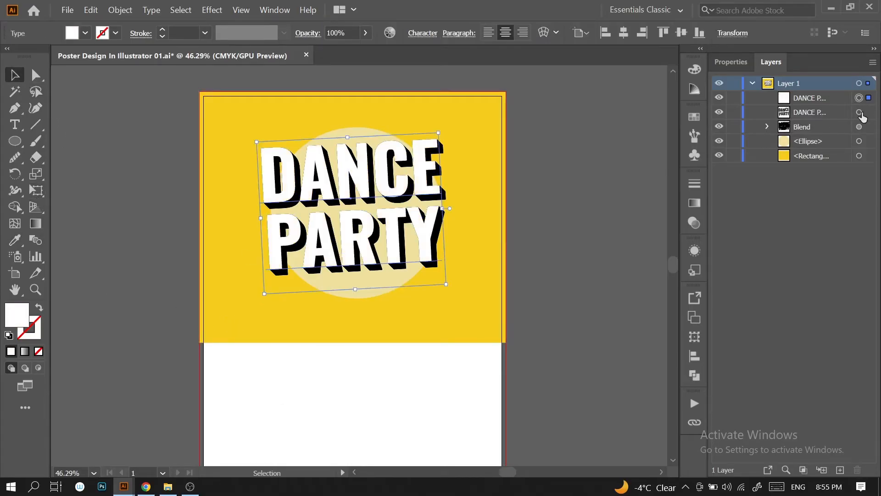
Delete the black DANCE PARTY text lying between the topmost text and the blend, keeping the white text aligned over the blend.
left_click(859, 112)
key("Delete")
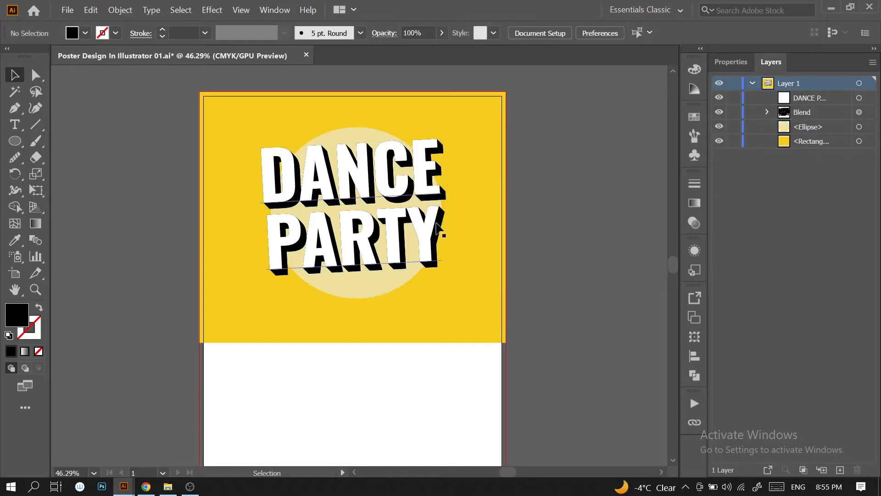
left_click_drag(419, 247, 342, 252)
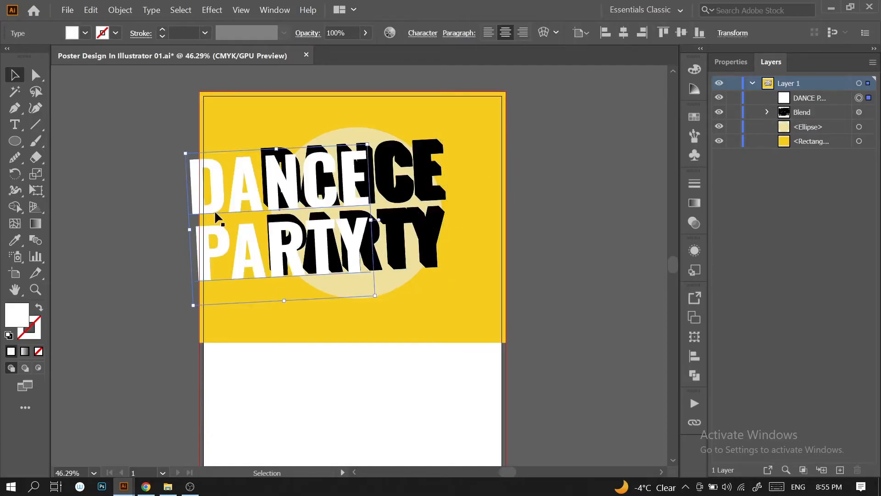
left_click_drag(214, 210, 285, 199)
Fill the topmost DANCE PARTY text with a bright orange at a hue of 29°.
double_click(16, 315)
left_click(233, 370)
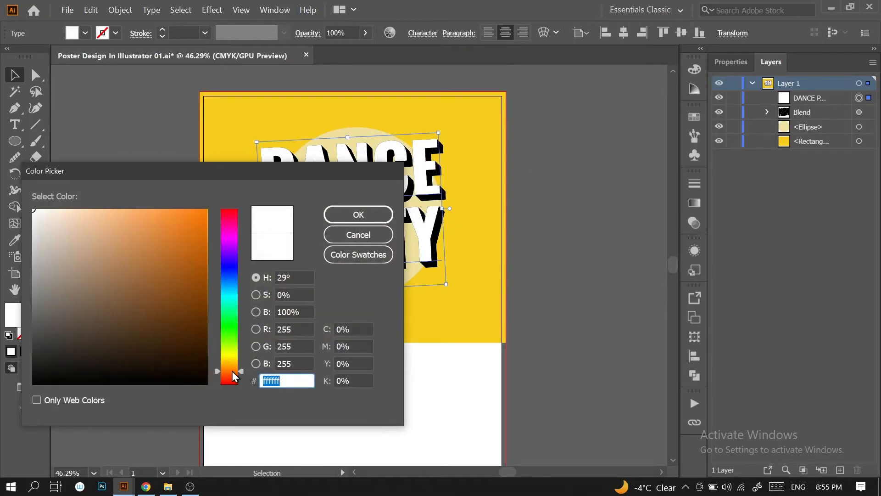
left_click_drag(173, 245, 193, 212)
left_click(344, 214)
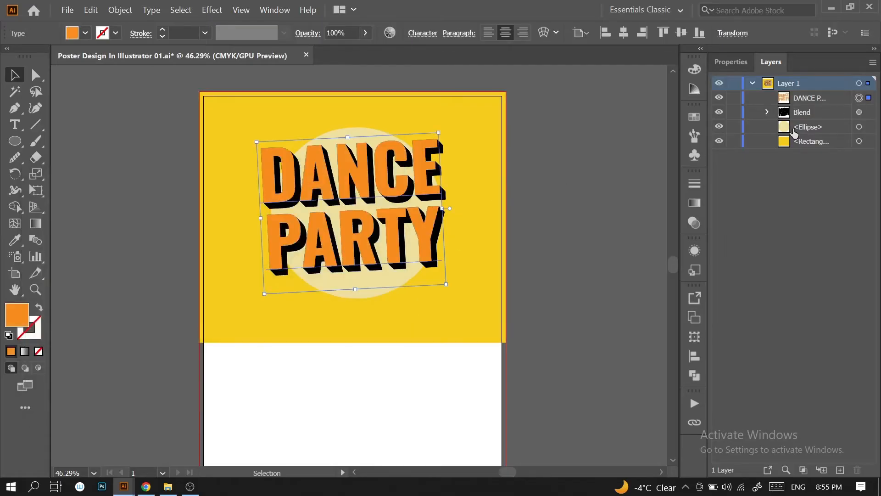
Paste a copy of the orange DANCE PARTY text directly behind it and fill the copy with white.
key("ctrl+c")
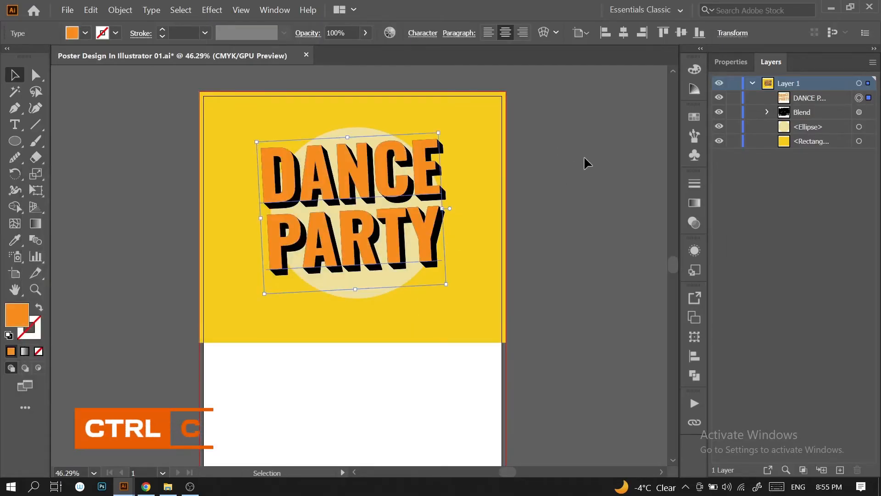
key("ctrl+c")
key("ctrl+b")
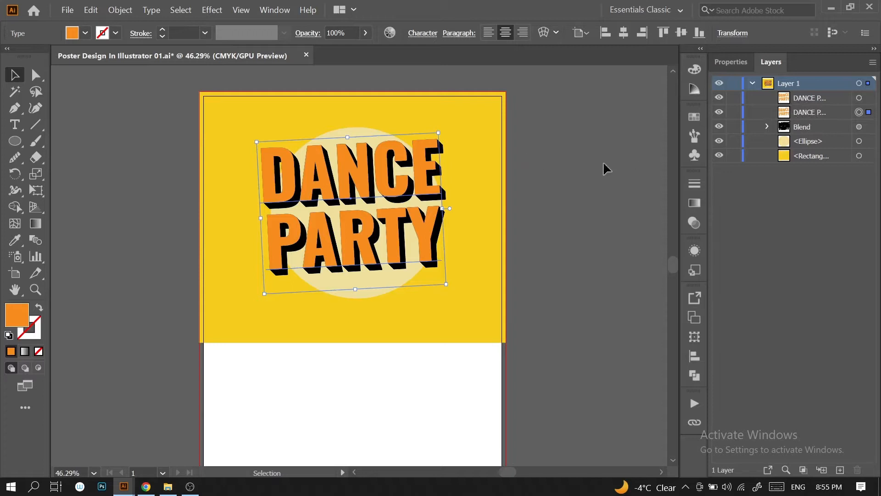
key("i")
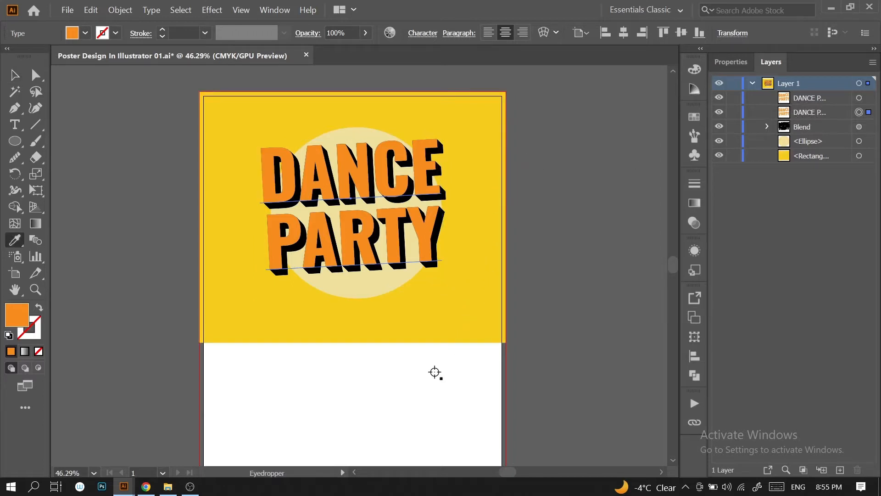
left_click(340, 381)
left_click(15, 75)
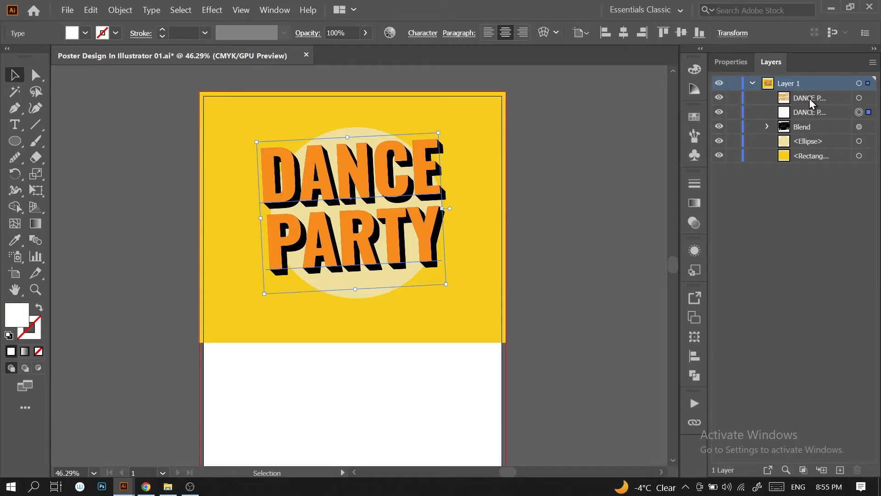
Offset the orange DANCE PARTY text slightly to expose a thin white edge of the copy behind it.
left_click(859, 97)
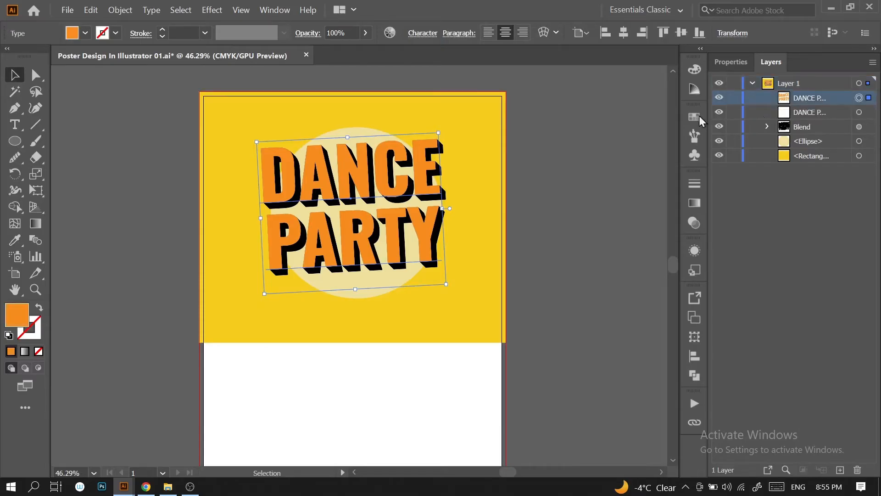
left_click(549, 163)
left_click_drag(365, 243, 478, 231)
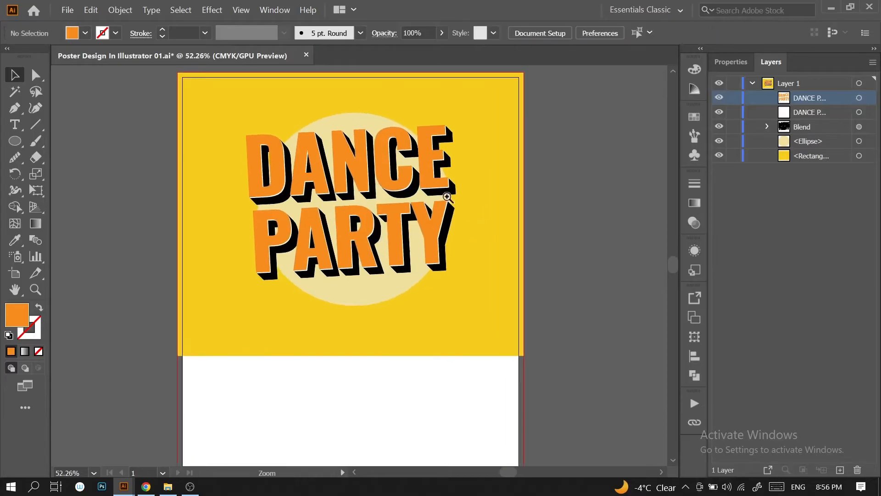
mouse_move(448, 196)
left_mouse_down()
mouse_move(508, 181)
mouse_move(445, 195)
left_mouse_up()
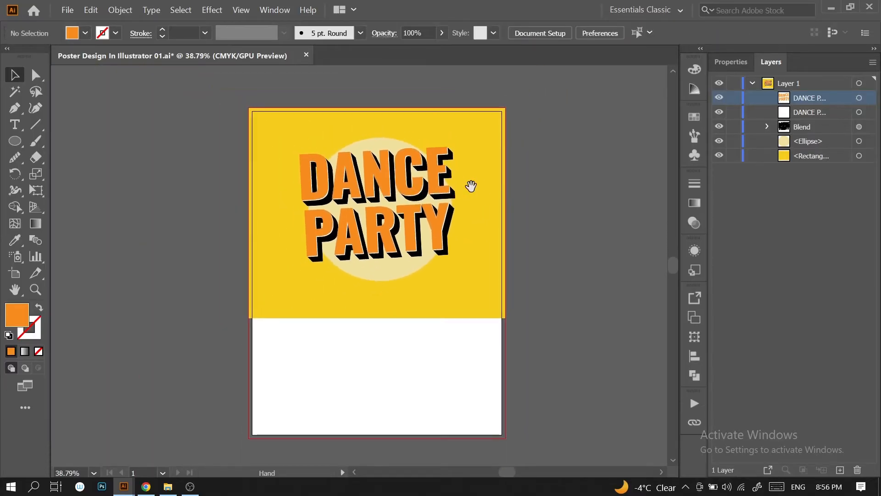
scroll(482, 183, "down", 1)
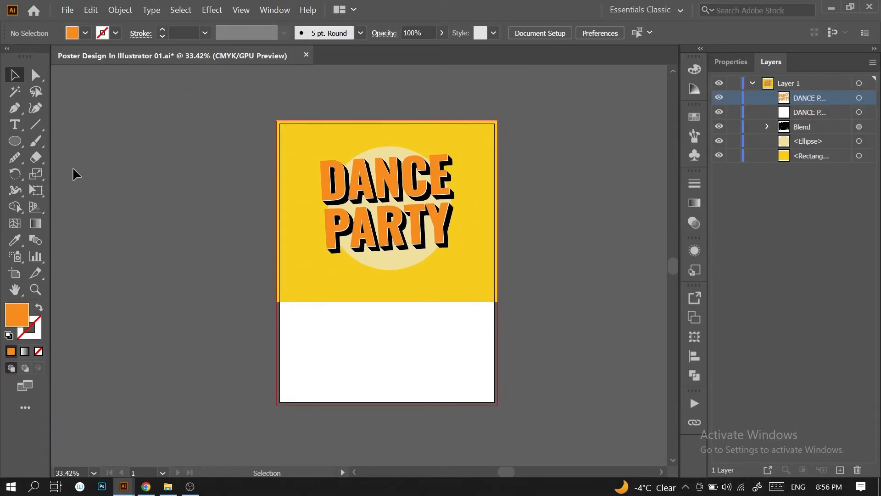
Add the black text YOUR CLUB PRESENTS and place it above the DANCE PARTY title on the yellow background.
left_click(14, 124)
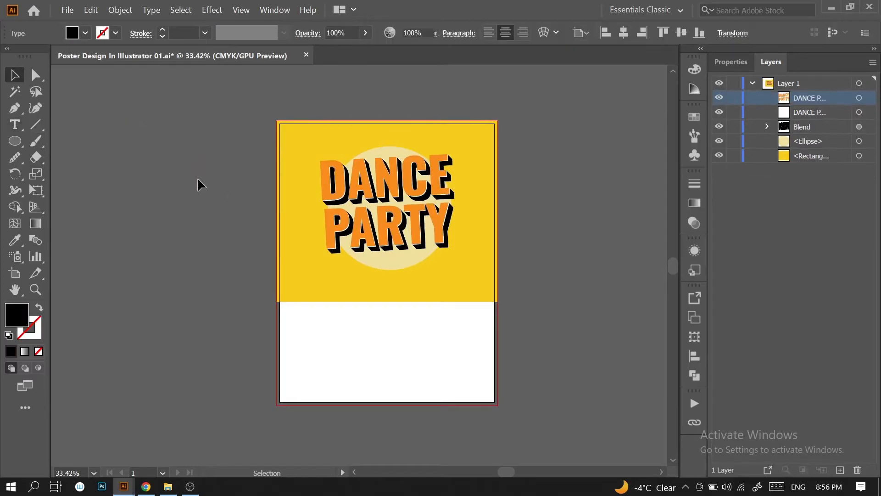
left_click(537, 232)
type("YOUR CLUB PRESENTS")
key("Escape")
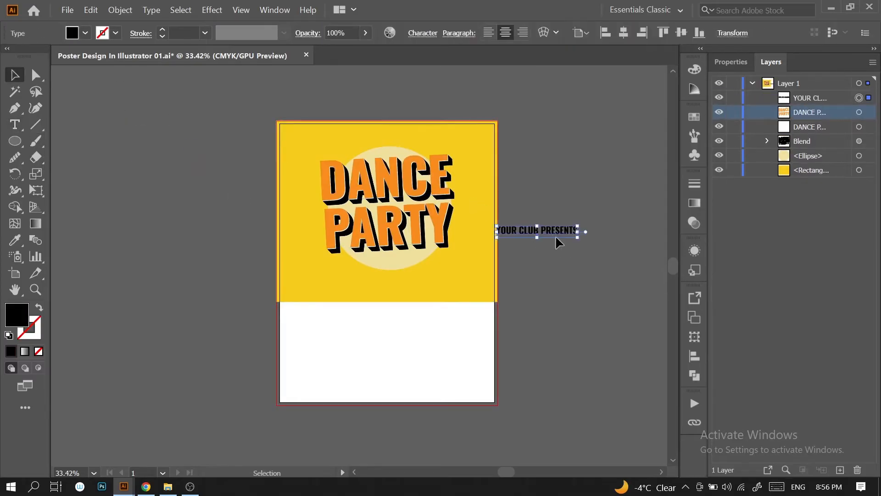
left_click_drag(559, 234, 394, 143)
left_click_drag(385, 134, 441, 138)
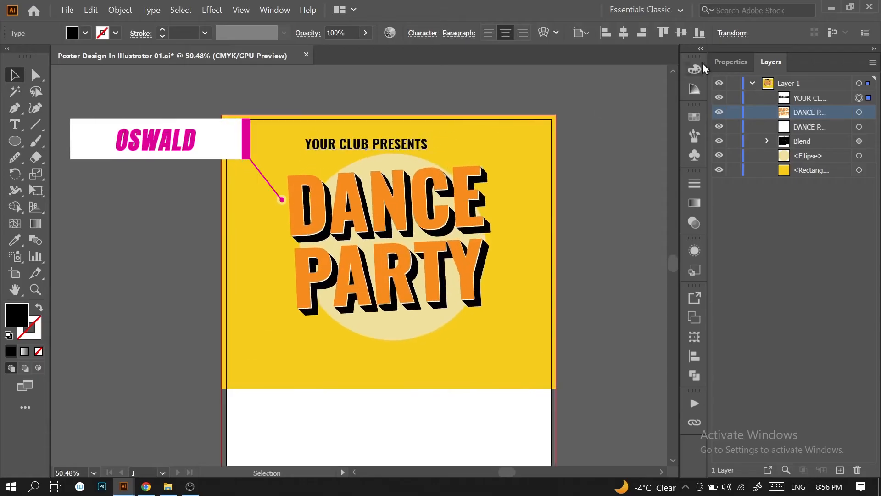
Rotate the YOUR CLUB PRESENTS line to 3° to match the tilt of the DANCE PARTY title.
left_click(732, 56)
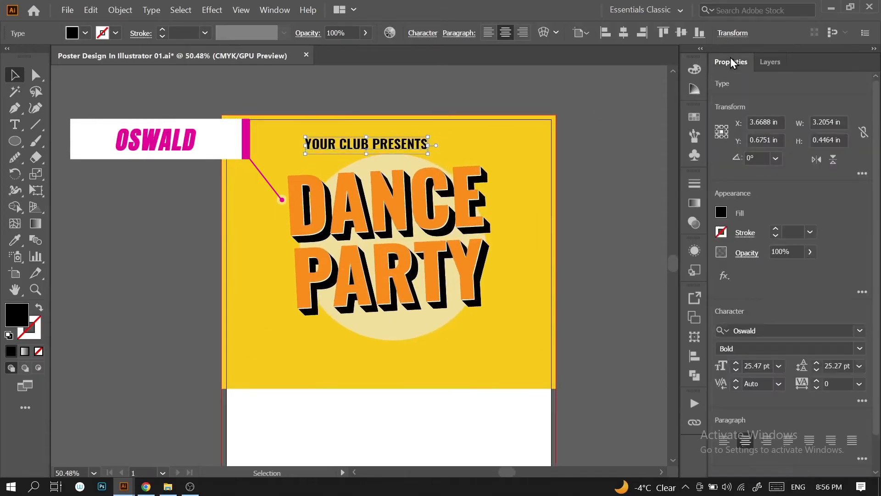
left_click(767, 327)
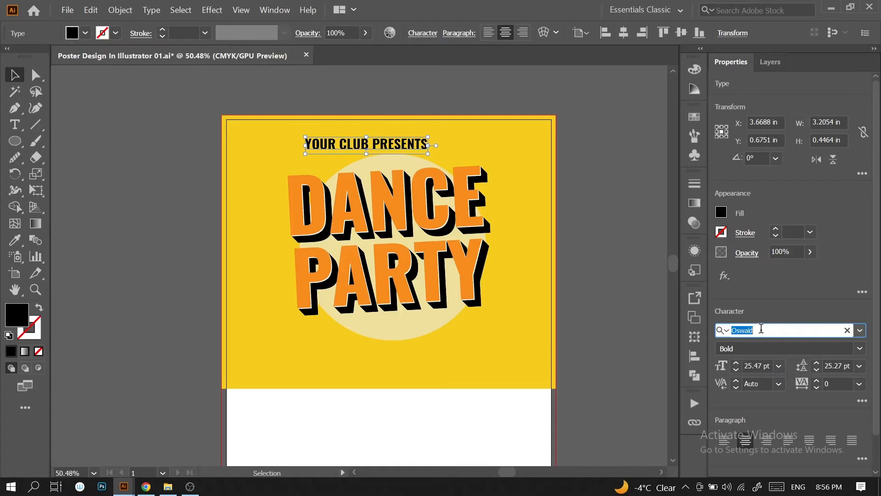
left_click(596, 175)
left_click_drag(418, 145, 423, 154)
left_click_drag(755, 157, 701, 163)
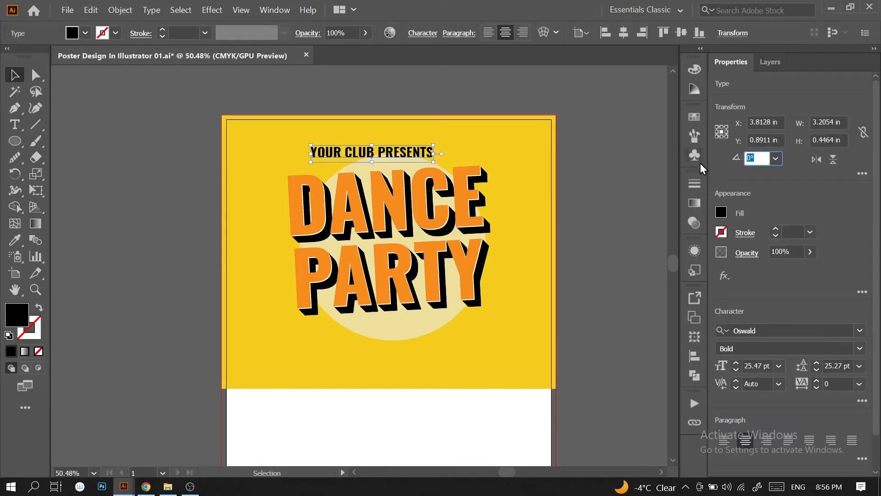
type("3")
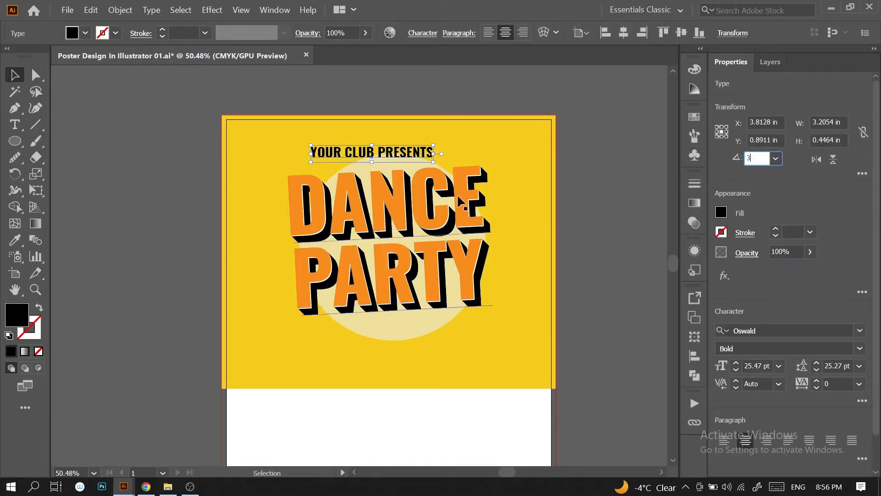
key("Return")
left_click(592, 160)
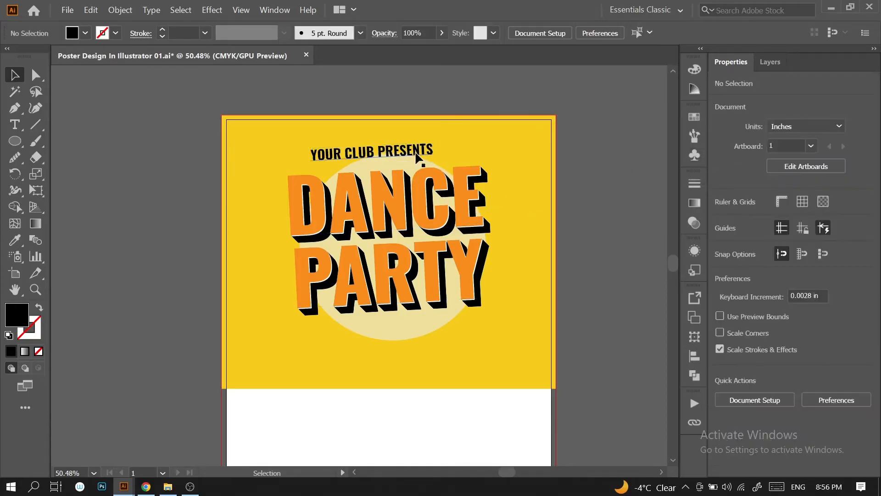
Reposition the tilted YOUR CLUB PRESENTS line so it sits close above and centred over the title.
left_click_drag(415, 152, 432, 161)
left_click(576, 159)
scroll(611, 168, "down", 2)
left_click(612, 170)
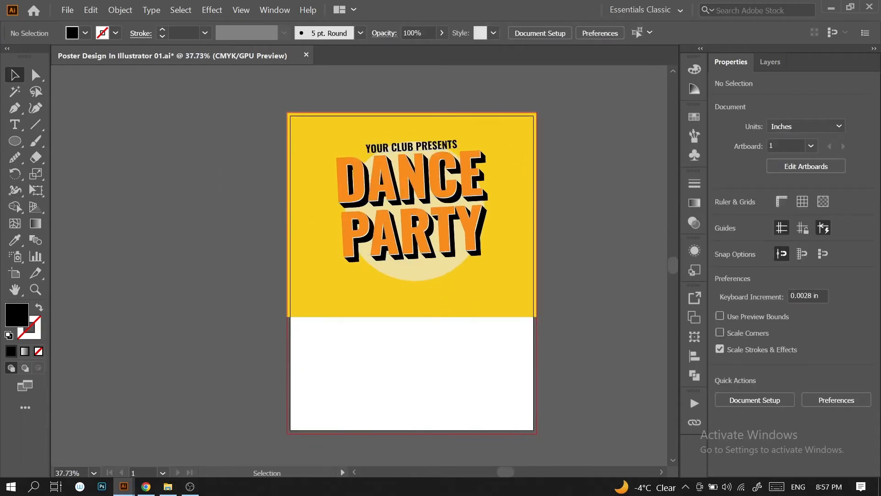
Draw a black circle about 1.57 in wide on the white area below the yellow background.
left_click(14, 141)
left_click_drag(345, 355, 390, 400)
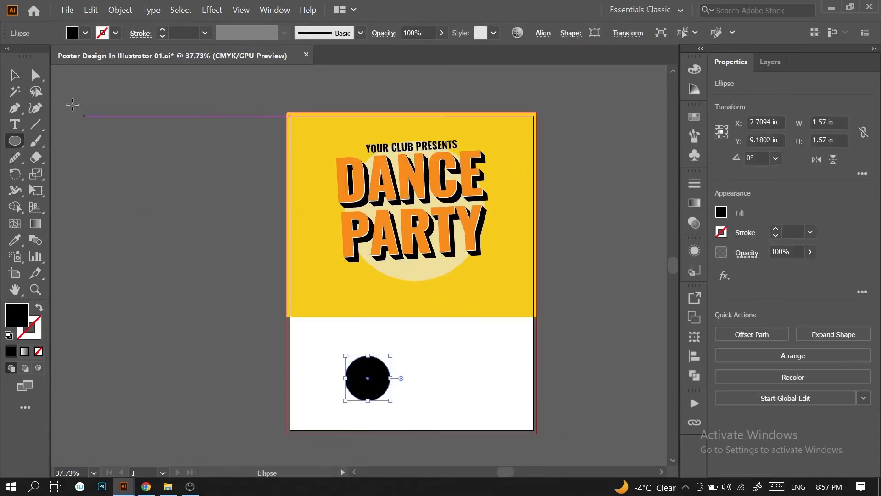
left_click(15, 74)
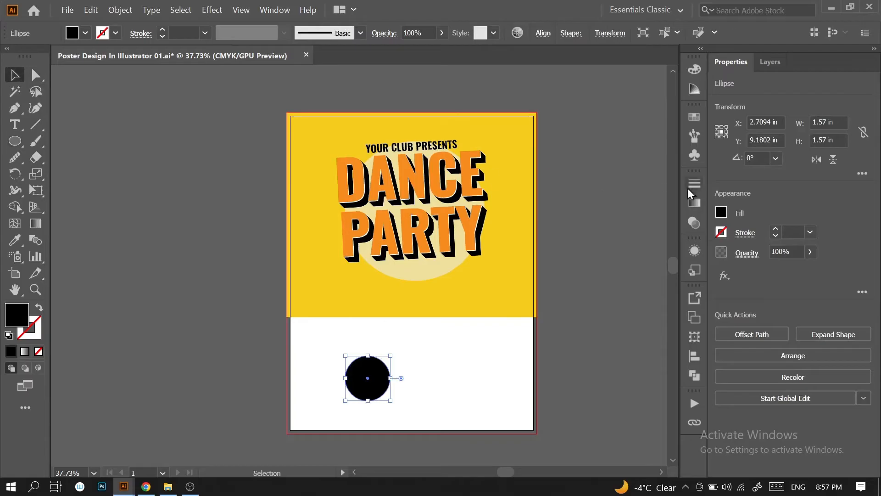
Apply a previewed Zig Zag effect to the black circle with an absolute size of 0.06 in.
left_click(724, 276)
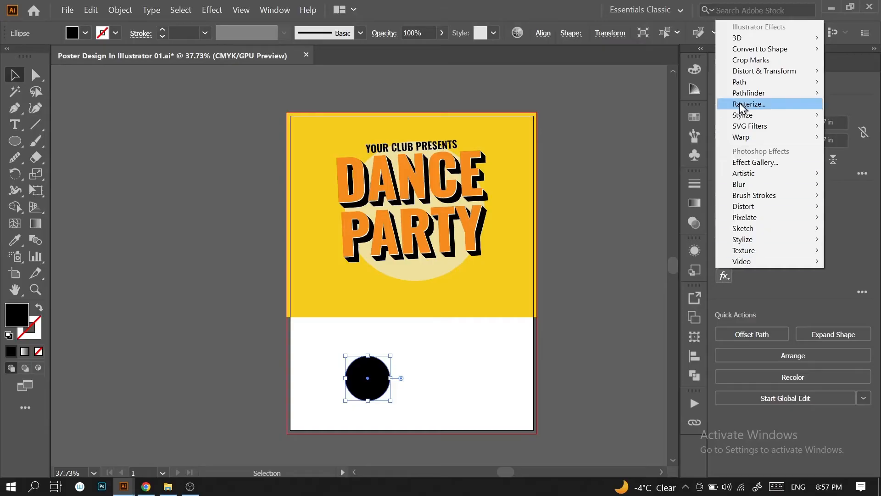
mouse_move(746, 72)
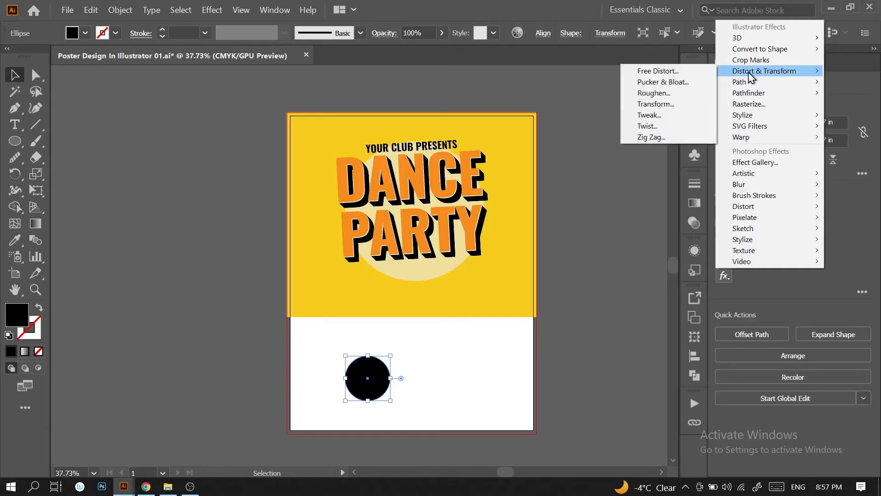
left_click(658, 139)
left_click_drag(128, 21, 568, 77)
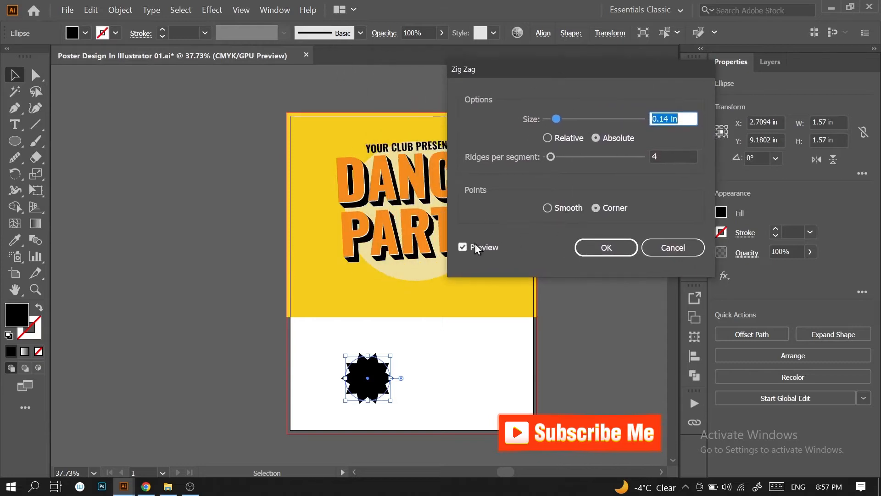
left_click(461, 251)
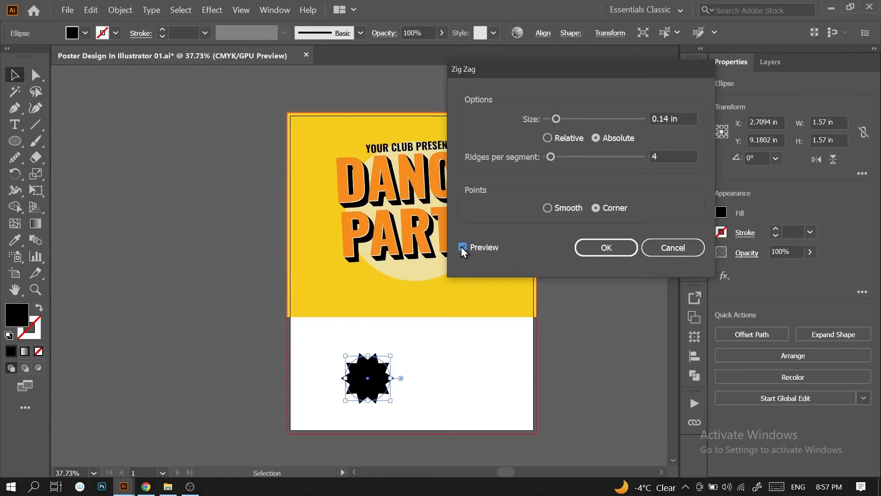
left_click_drag(556, 119, 551, 120)
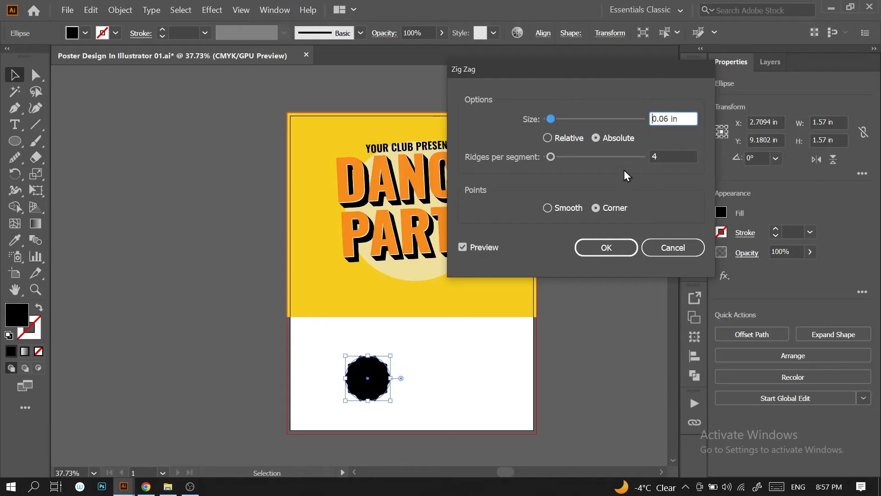
Set the Zig Zag effect to 7 ridges per segment and confirm it.
left_click(661, 156)
key("Down")
key("Down")
key("Up")
key("Up")
key("Up")
key("Up")
key("Up")
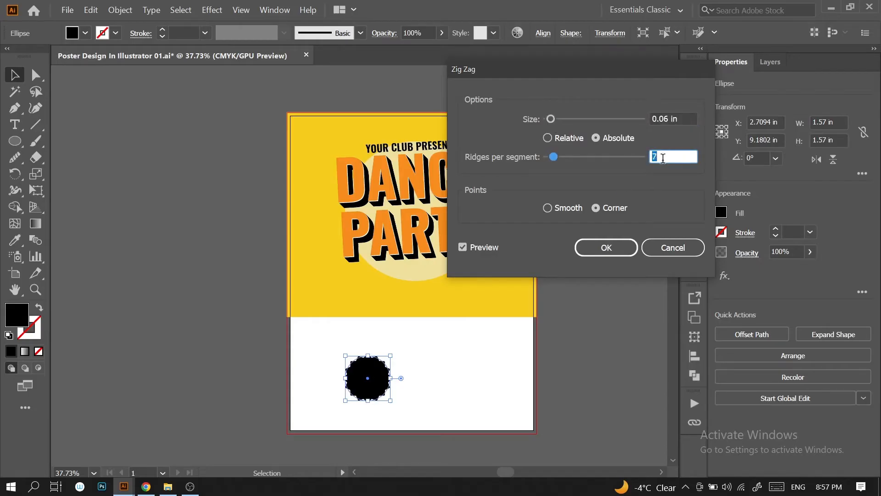
left_click(606, 248)
Enlarge the zigzag circle to about 2 in wide, then expand its appearance into an editable path.
left_click_drag(391, 403, 386, 382)
left_click(121, 10)
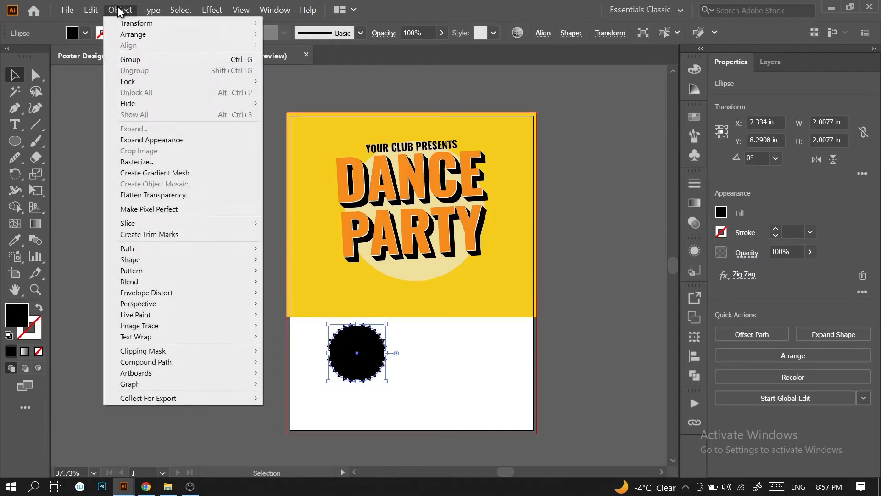
left_click(171, 139)
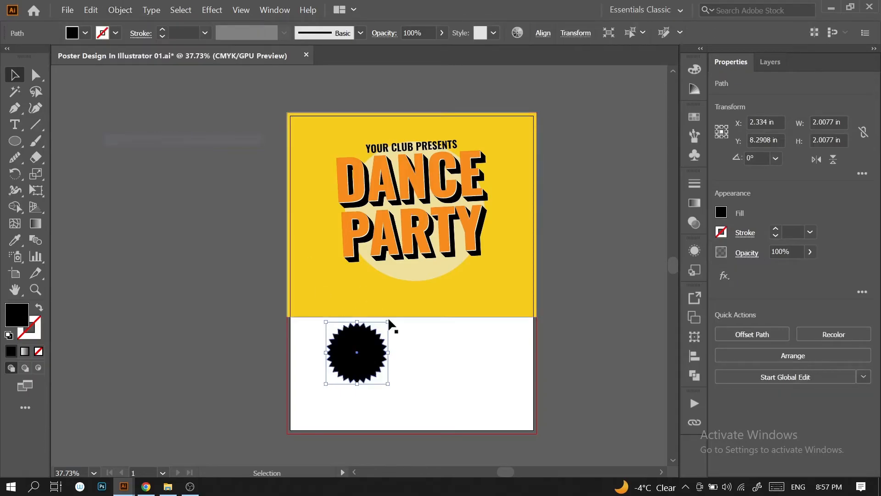
mouse_move(373, 365)
left_mouse_down()
mouse_move(353, 330)
mouse_move(367, 362)
left_mouse_up()
left_click(411, 364)
Add the white text $20 at about 72 pt on the black badge and rotate it 3°.
left_click(15, 130)
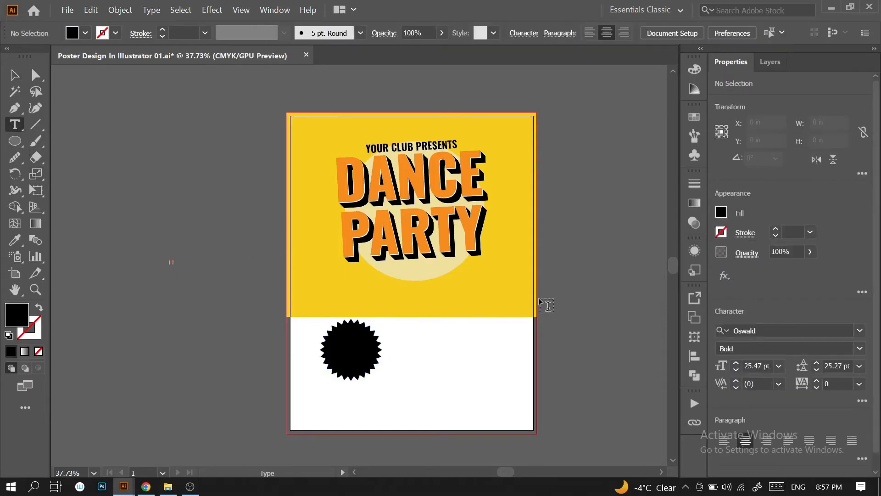
left_click(435, 364)
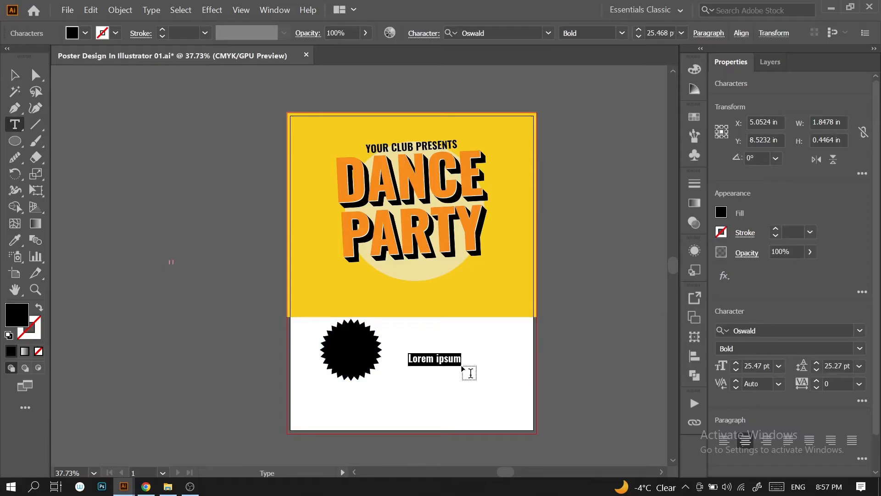
type("20")
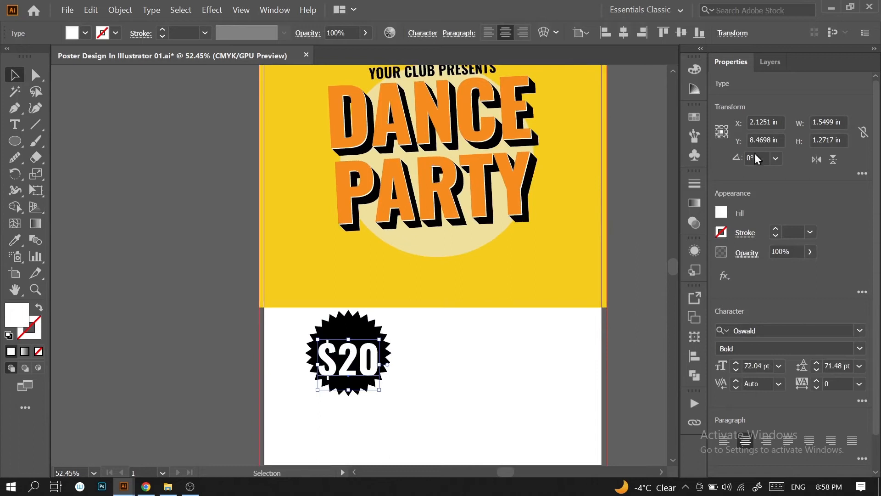
left_click(758, 159)
type("3")
key("Return")
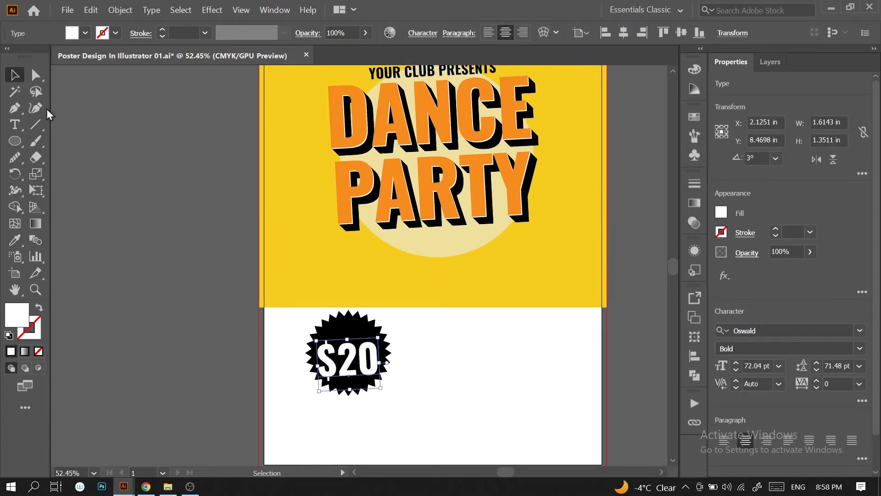
Duplicate the YOUR CLUB PRESENTS line near the badge and change the copy's text to TICKET PRICE.
left_click(152, 175)
left_click_drag(451, 79, 377, 336)
double_click(511, 342)
key("ctrl+a")
type("TICKET PRICE")
left_click(15, 75)
Sample the white of the $20 text for TICKET PRICE, bring it to the front and centre it above $20.
key("i")
left_click(346, 361)
key("ctrl+shift+]")
scroll(363, 338, "up", 5)
left_click_drag(385, 331, 394, 330)
key("ctrl+0")
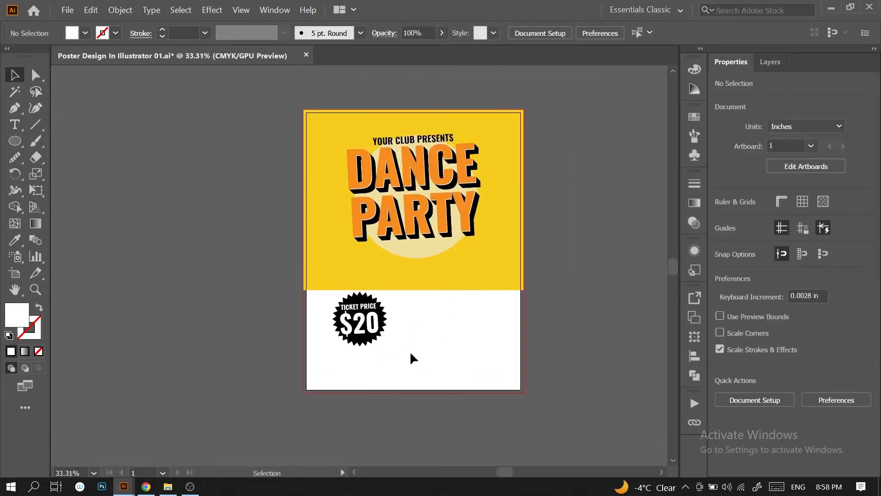
Move the ticket price badge to the lower left of the yellow background and shrink it slightly.
left_click_drag(329, 366, 351, 279)
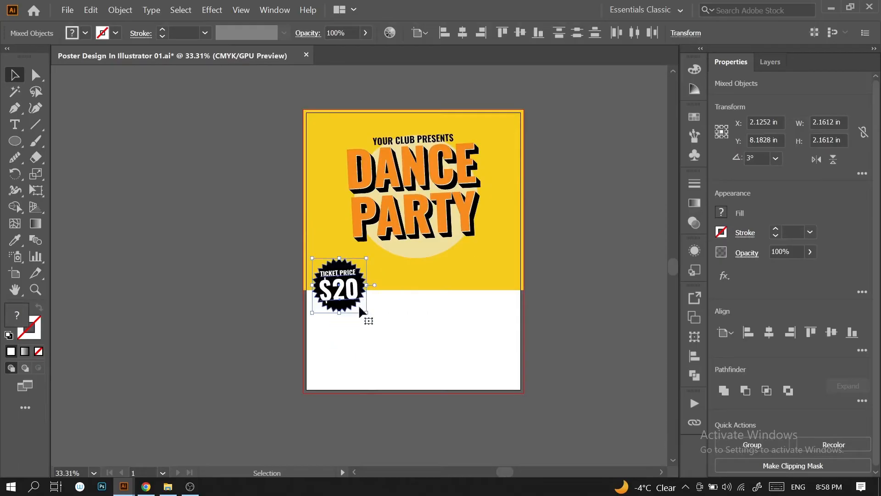
left_click_drag(367, 314, 414, 314)
left_click(418, 287)
Check the Man and woman dancing on the floor clipart page in the browser and place the dancing couple below the title in Illustrator.
key("alt+Tab")
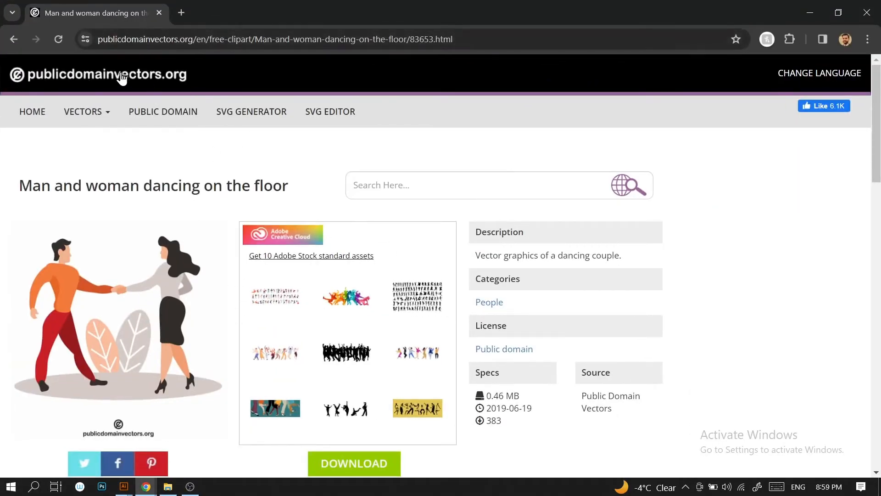
scroll(115, 339, "down", 2)
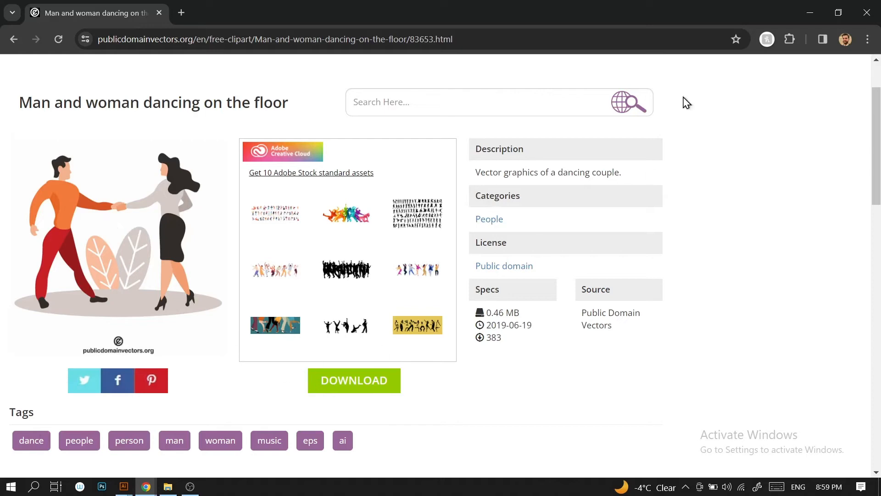
left_click(810, 13)
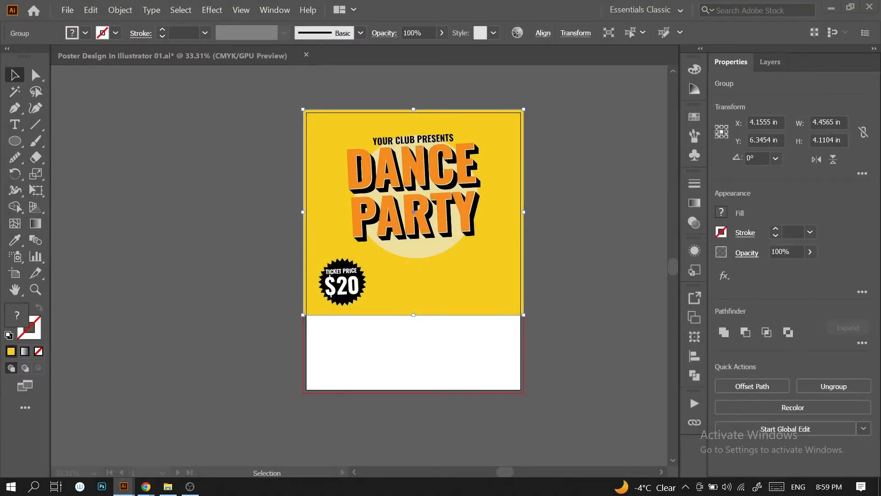
left_click(204, 277)
left_click_drag(281, 327, 466, 340)
Shrink the DANCE PARTY title and YOUR CLUB PRESENTS line together above the dancers, leaving out the background and pale circle.
left_click_drag(550, 191, 464, 202)
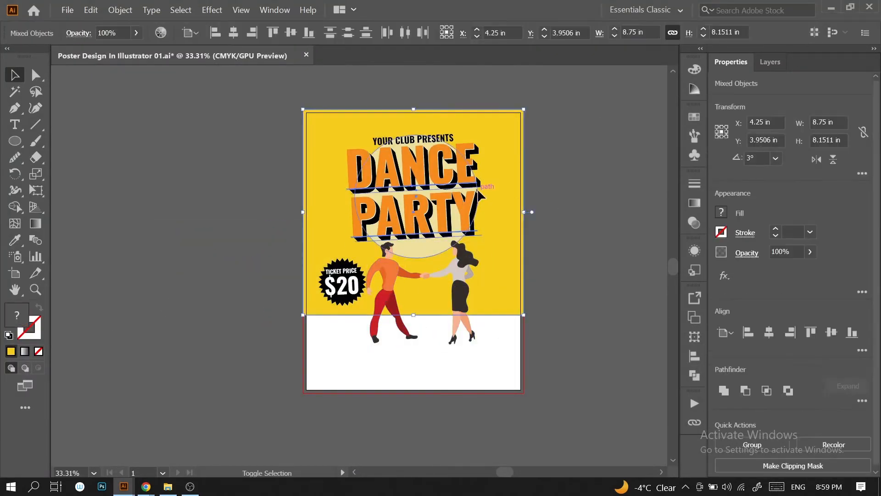
left_click(498, 202, "shift")
left_click(431, 250, "shift")
left_click_drag(417, 252, 419, 237)
left_click(424, 275)
left_click_drag(423, 240, 425, 234)
Shrink the ticket price badge slightly and raise it beside the man's shoulder.
left_click_drag(286, 343, 359, 285)
left_click(315, 307, "shift")
left_click_drag(339, 265, 338, 253)
left_click(572, 225)
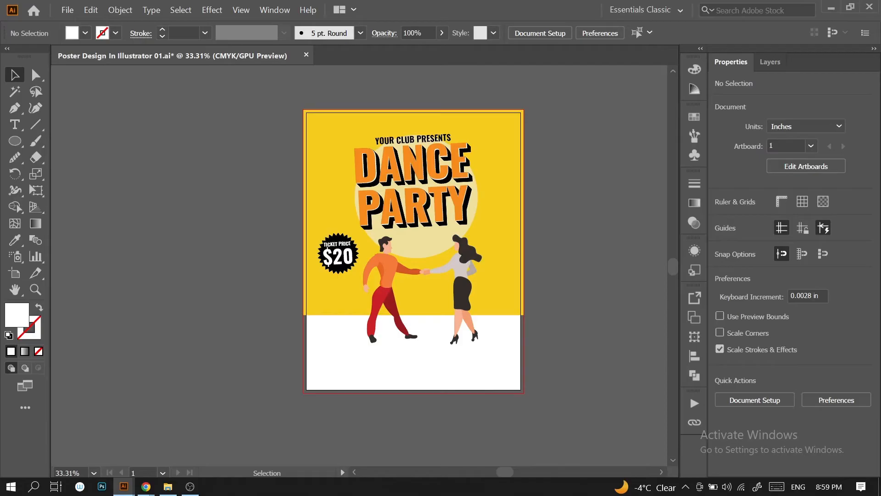
Place the black city skyline along the yellow background's lower edge, behind the dancers, and scale it to the poster's full width.
left_click(146, 486)
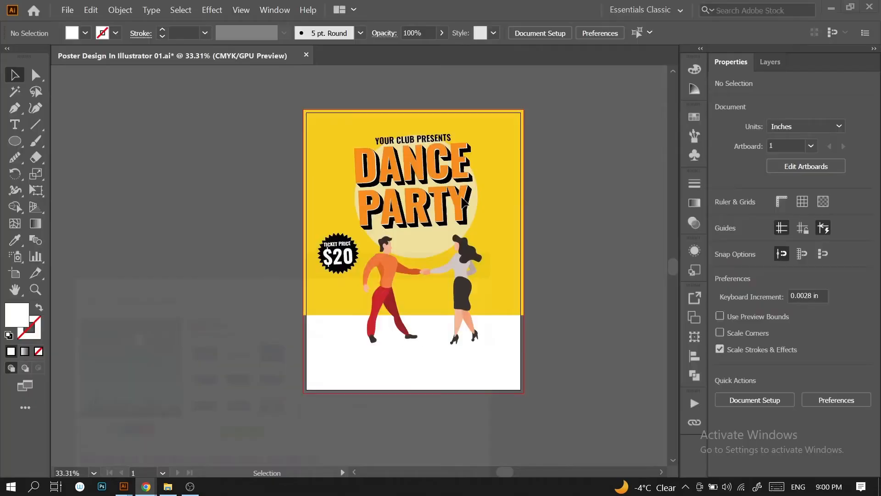
left_click_drag(265, 344, 488, 303)
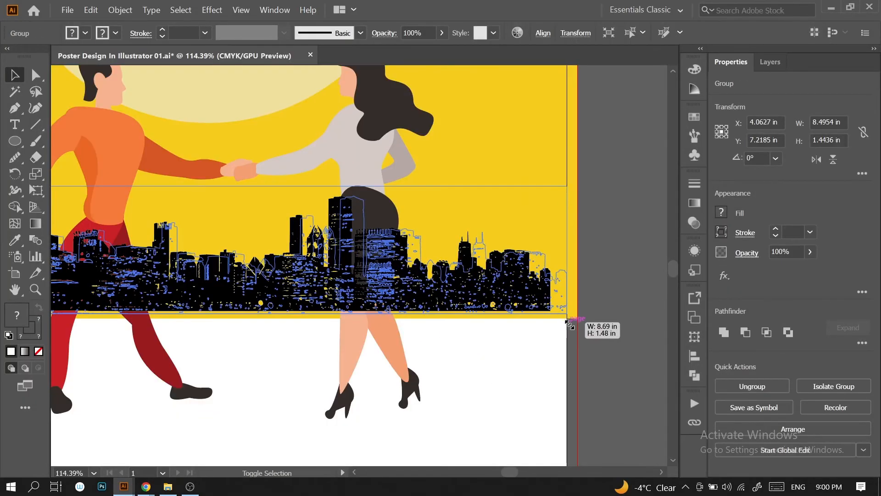
left_click_drag(570, 325, 577, 326)
left_click_drag(455, 353, 338, 352)
left_click(391, 193, "shift")
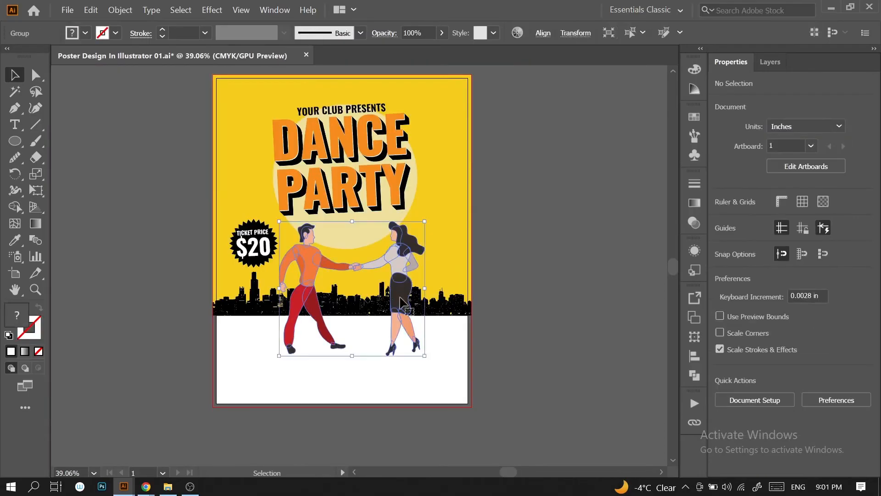
Draw a white rectangle about 8.75 by 3.12 in over the area below the skyline and send it behind the dancers.
left_click(179, 363)
key("m")
left_click_drag(213, 407, 471, 315)
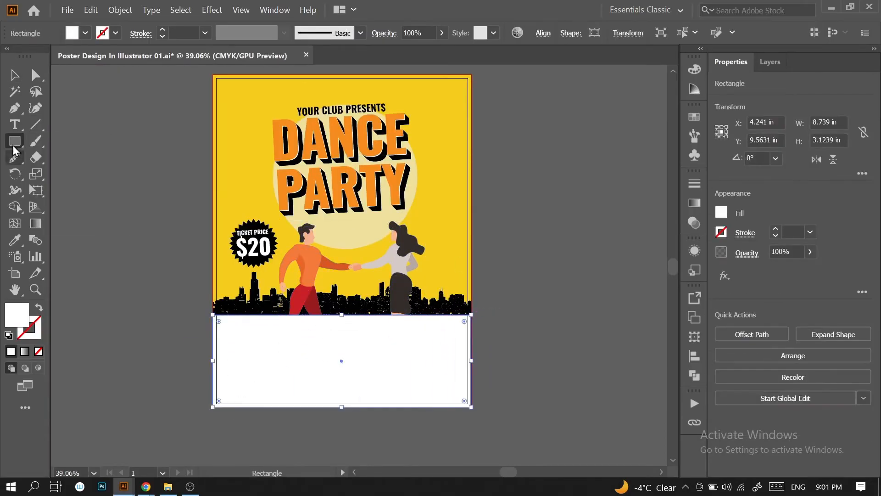
left_click(15, 75)
scroll(481, 321, "up", 6)
scroll(542, 323, "down", 3)
scroll(490, 309, "down", 5)
key("ctrl+[")
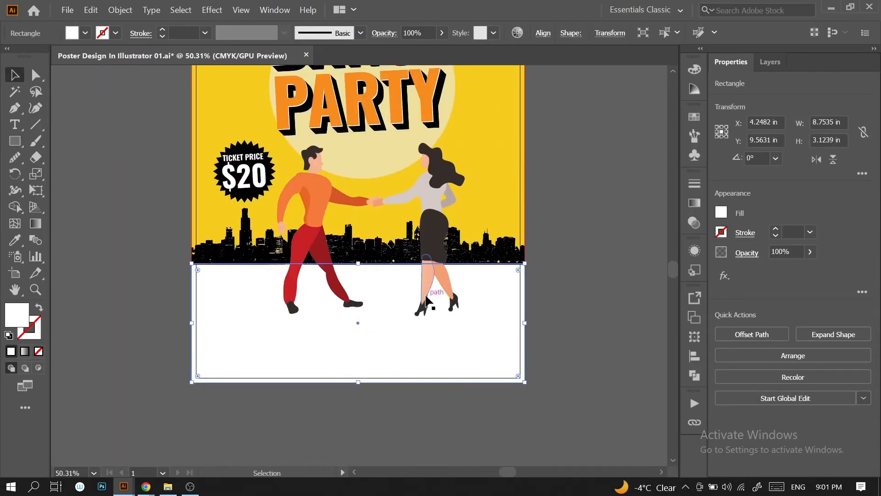
left_click(558, 316)
Fill the rectangle below the skyline with a light warm grey.
scroll(543, 270, "down", 2)
left_click_drag(544, 271, 549, 249)
left_click(427, 308)
double_click(17, 315)
left_click(46, 244)
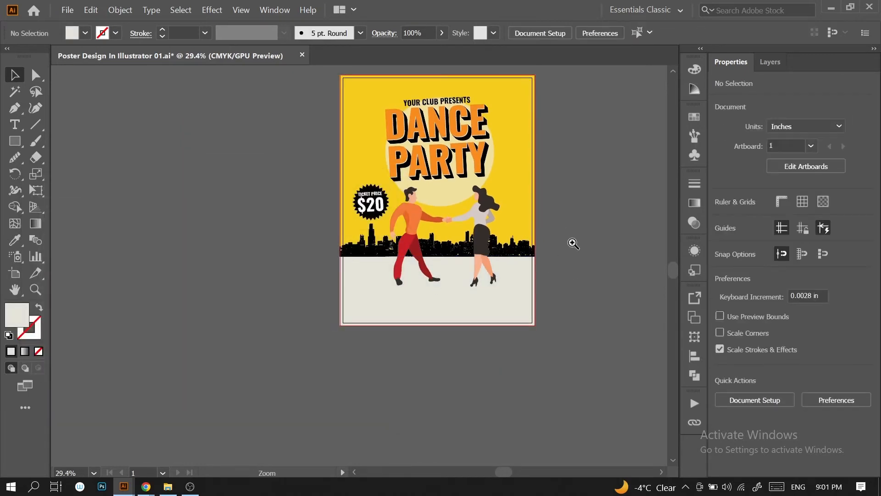
Add a black Oswald Bold text line with the venue name DISCO FEVER CLUB and its street address beside the poster.
left_click_drag(570, 243, 538, 261)
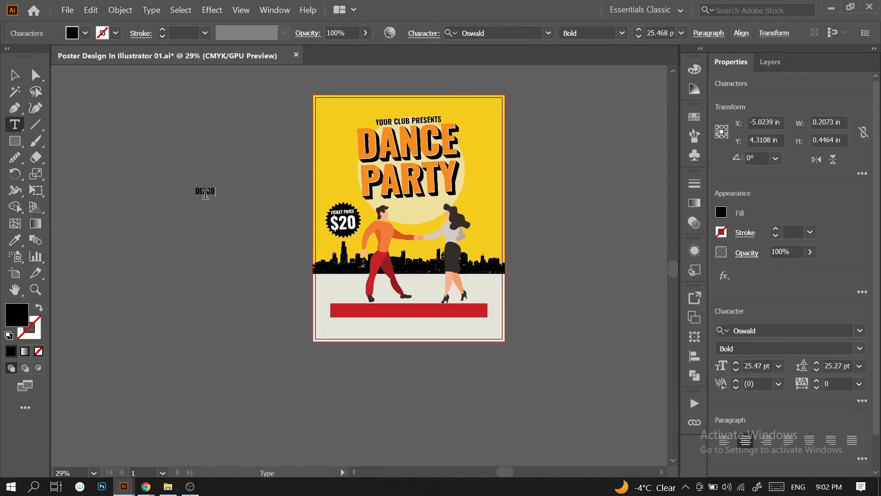
type("FEVER CLUB 456 FUNKY AVENUE")
key("Escape")
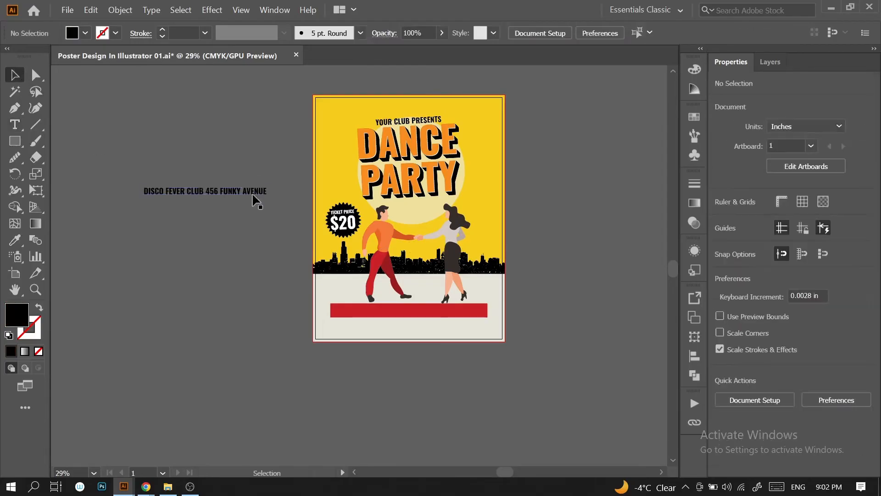
Move the venue text line onto the red bar and recolour it to match the light grey lower area.
left_click_drag(270, 197, 397, 326)
key("i")
left_click(483, 327)
key("i")
Change the text line below the red bar to read DOORS OPEN AT 8:00PM.
double_click(442, 327)
key("ctrl+a")
type("DOORS OPEN AT 8:00PM")
key("Escape")
scroll(454, 331, "up", 3)
scroll(395, 327, "down", 2)
Duplicate the door time text and make the line beside it read FRIDAY APRIL 20TH.
left_click(349, 347, "shift")
left_click_drag(347, 347, 449, 373, "alt")
scroll(412, 350, "up", 3)
double_click(425, 346)
key("ctrl+a")
type("FRIDAY APRIL 20TH")
key("Escape")
left_click(321, 361, "shift")
left_click(557, 318)
double_click(450, 371)
key("ctrl+a")
type("www.retrofest.com")
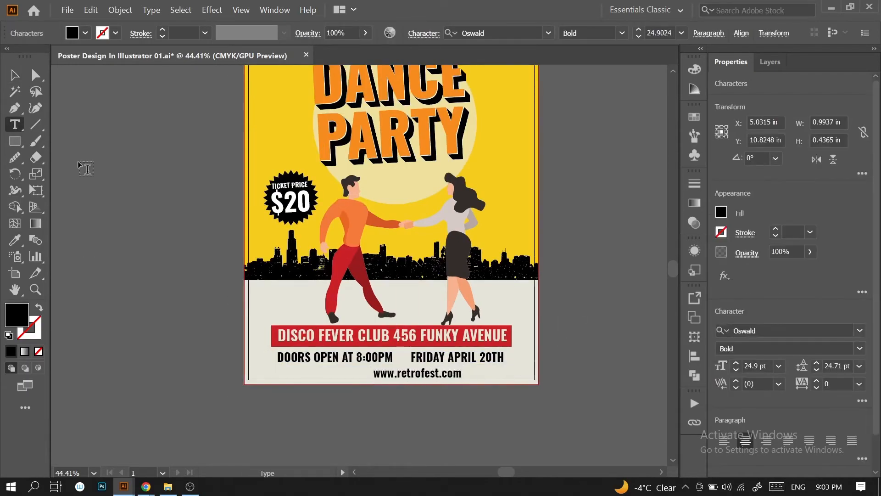
left_click(14, 75)
Select the title, ticket badge, dancers and red venue bar together and nudge them up the poster in eleven large increments.
scroll(494, 349, "down", 2)
left_click_drag(278, 80, 551, 341)
key("shift+Up")
key("shift+Up")
key("shift+Up")
key("shift+Up")
key("shift+Up")
key("shift+Up")
key("shift+Up")
key("shift+Up")
key("shift+Up")
key("shift+Up")
key("shift+Up")
left_click(569, 270)
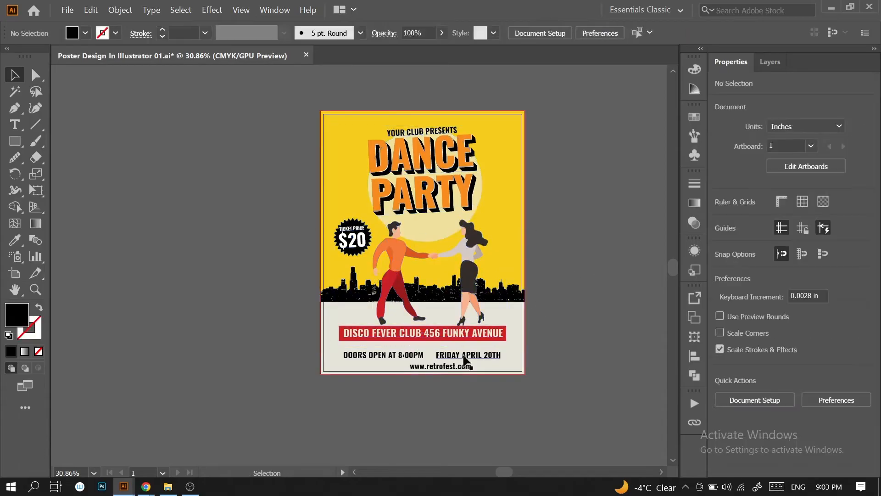
Move the door time and date lines together up to just below the red venue bar.
left_click(466, 356)
left_click(399, 355, "shift")
key("shift+Up")
key("shift+Up")
key("shift+Up")
key("shift+Up")
key("shift+Up")
key("shift+Up")
key("shift+Up")
key("shift+Up")
key("shift+Up")
left_click_drag(448, 366, 431, 361)
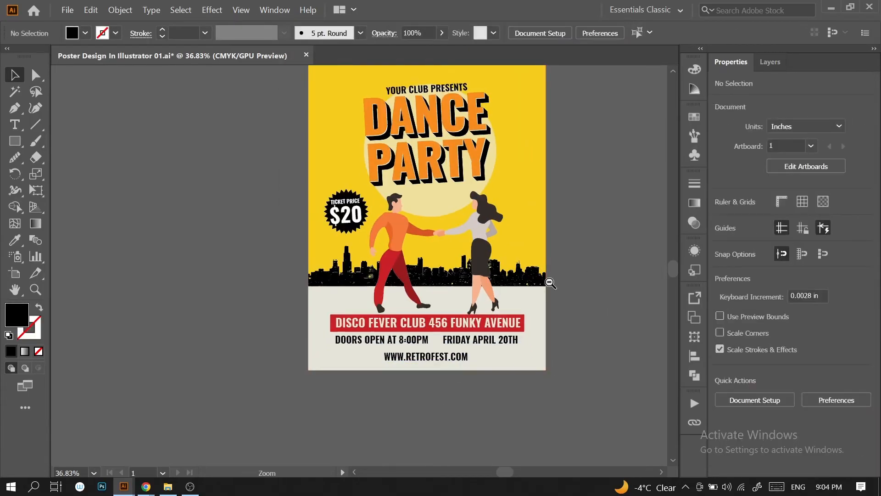
Switch to the publicdomainvectors.org page in Chrome and search for rays.
scroll(577, 243, "down", 1)
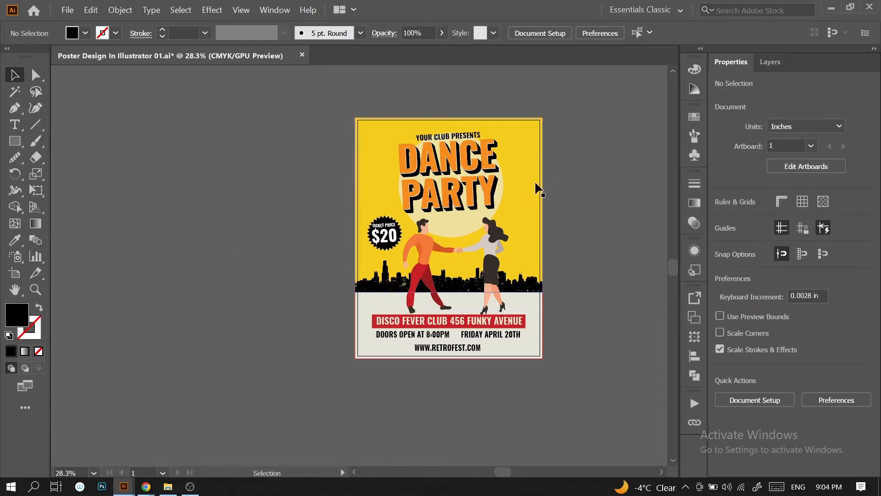
left_click(537, 195)
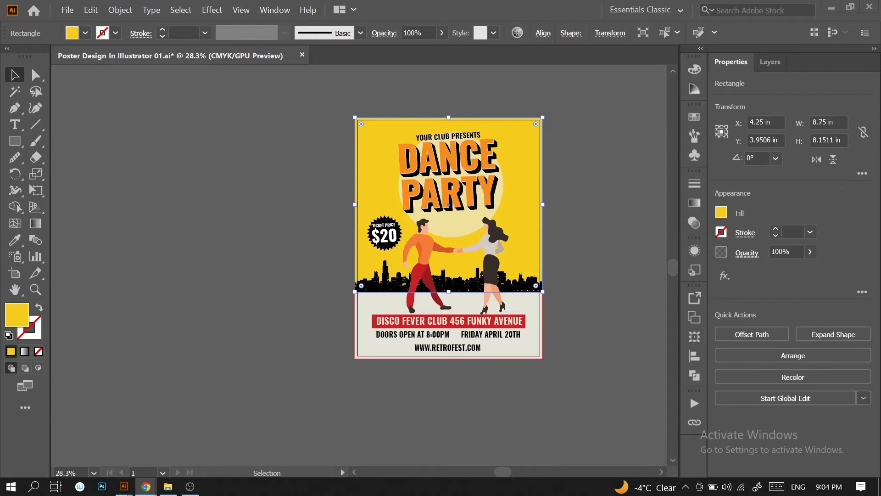
key("alt+Tab")
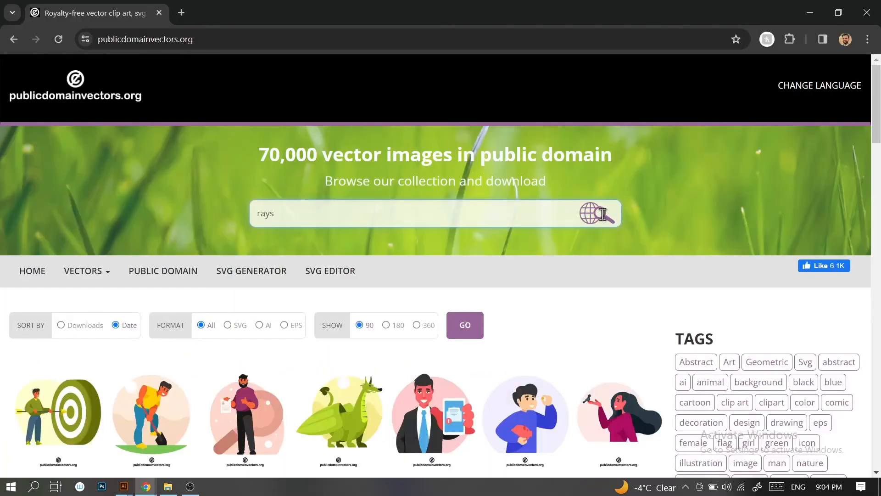
left_click(603, 215)
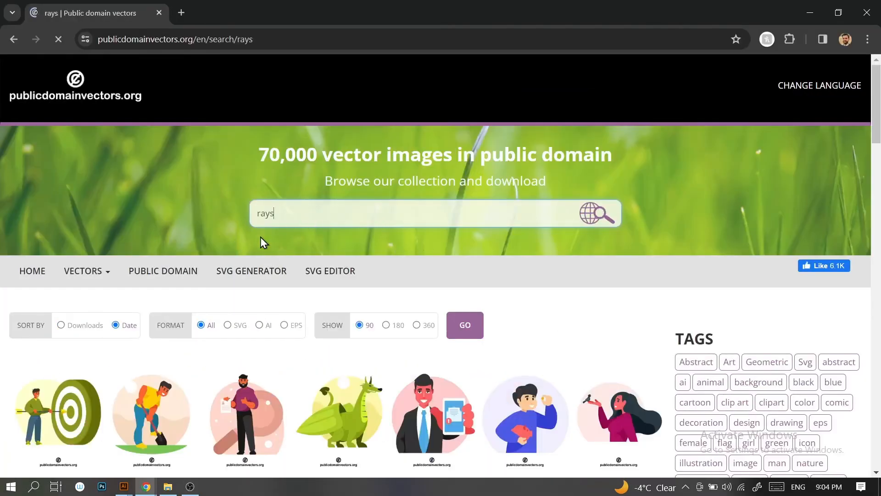
Examine the rays search results for a suitable sunburst background, and return to Illustrator.
scroll(330, 252, "down", 5)
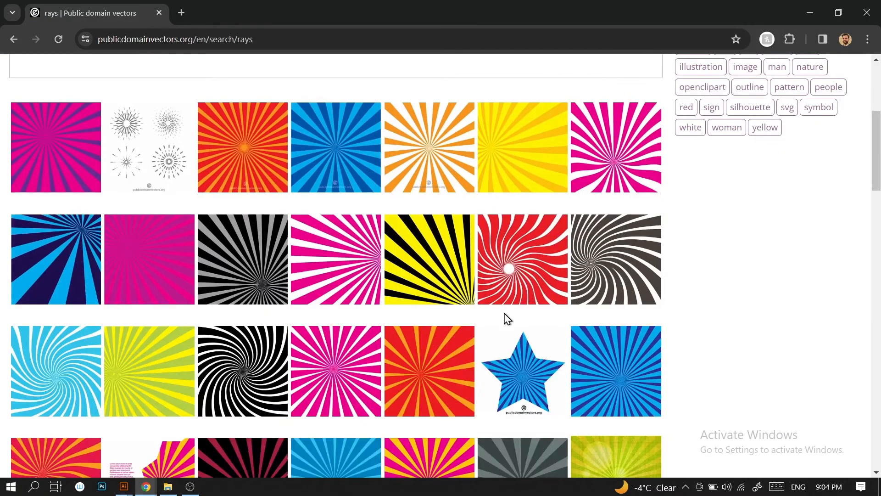
scroll(399, 321, "up", 2)
scroll(364, 270, "down", 7)
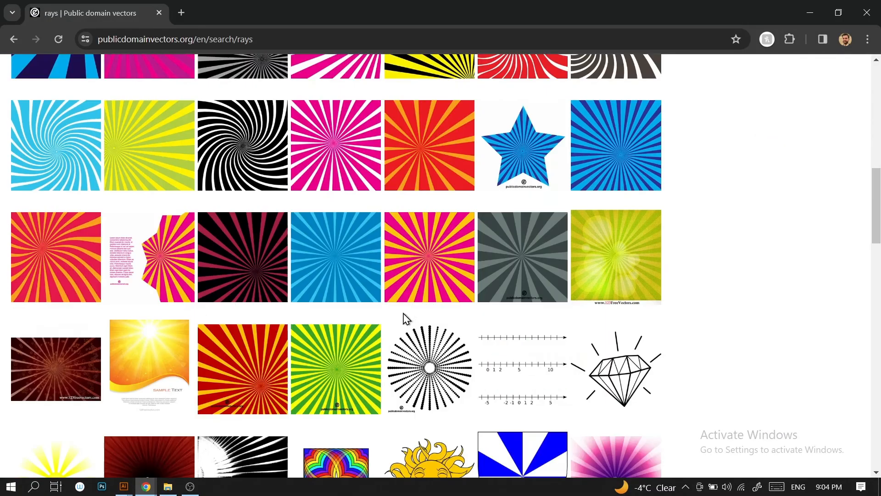
scroll(406, 318, "up", 11)
scroll(314, 278, "down", 3)
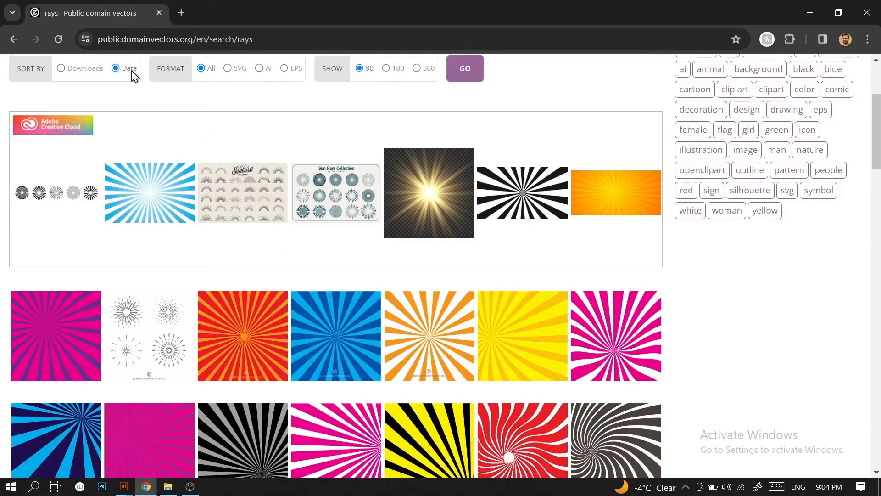
scroll(237, 179, "up", 3)
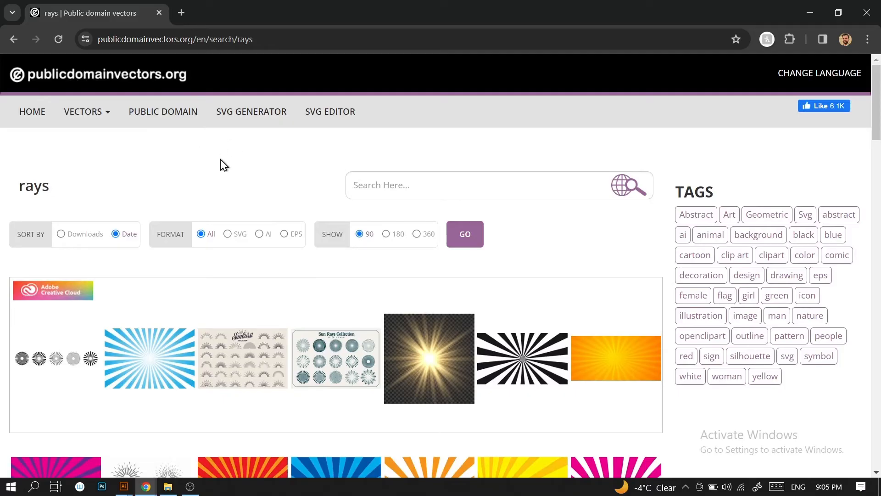
scroll(338, 238, "down", 1)
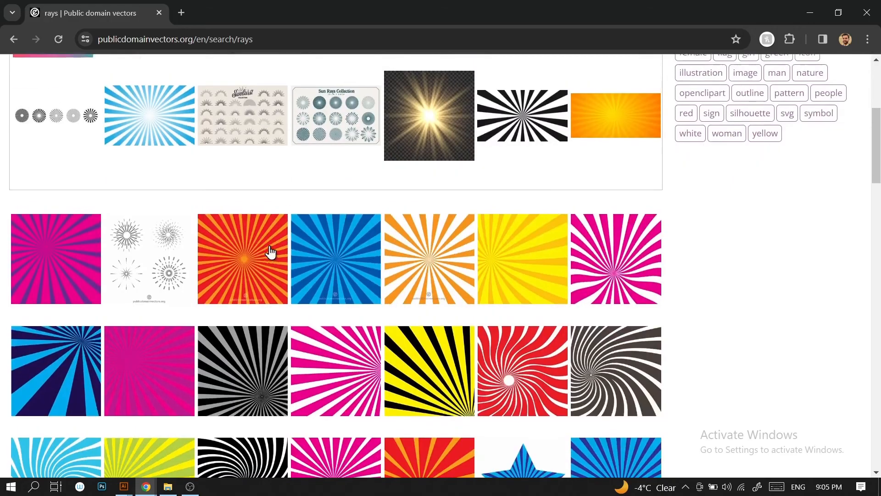
scroll(272, 252, "up", 2)
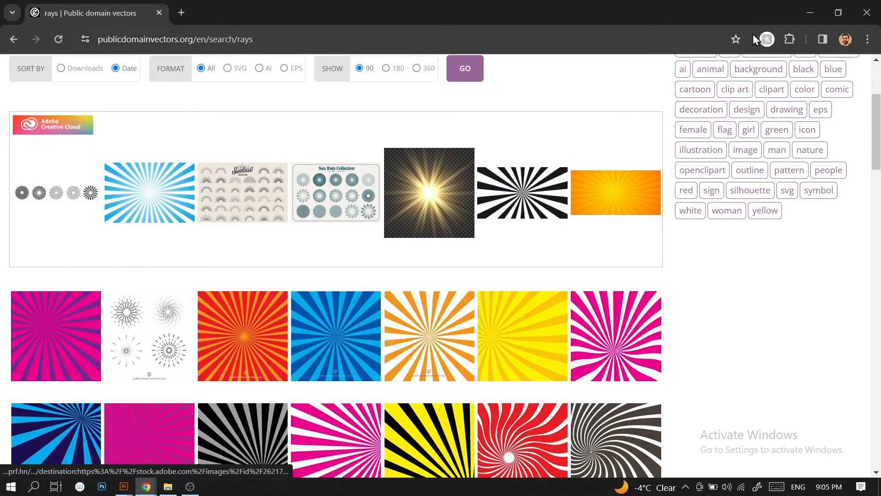
left_click(804, 13)
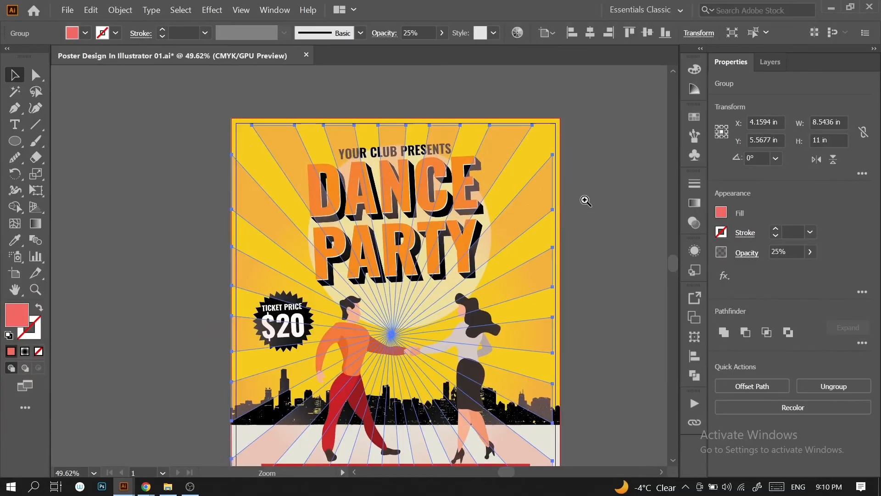
Stretch the semi-transparent sunburst ray group to the poster's bleed edges, about 8.74 by 11.25 in.
left_click_drag(553, 125, 560, 118)
left_click_drag(567, 138, 493, 114)
left_click_drag(461, 270, 661, 257)
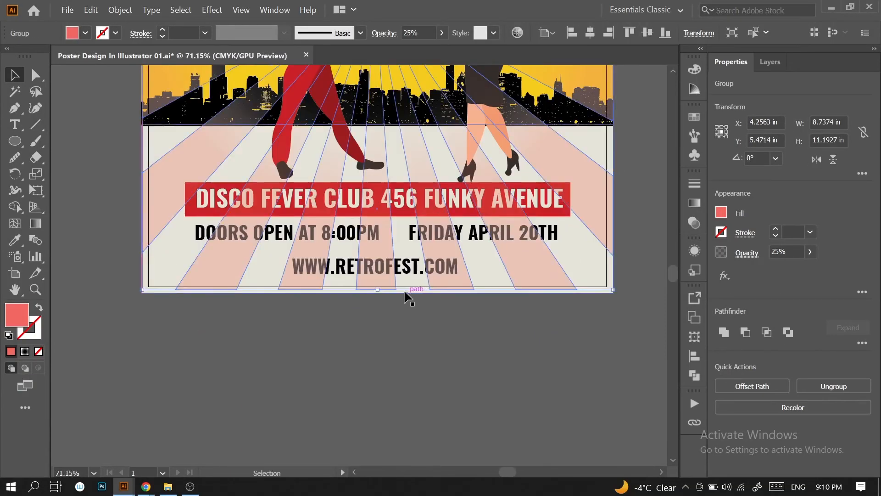
left_click_drag(377, 290, 382, 298)
left_click(434, 314)
left_click_drag(448, 294, 331, 294)
left_click_drag(506, 163, 453, 284)
left_click_drag(476, 245, 453, 262)
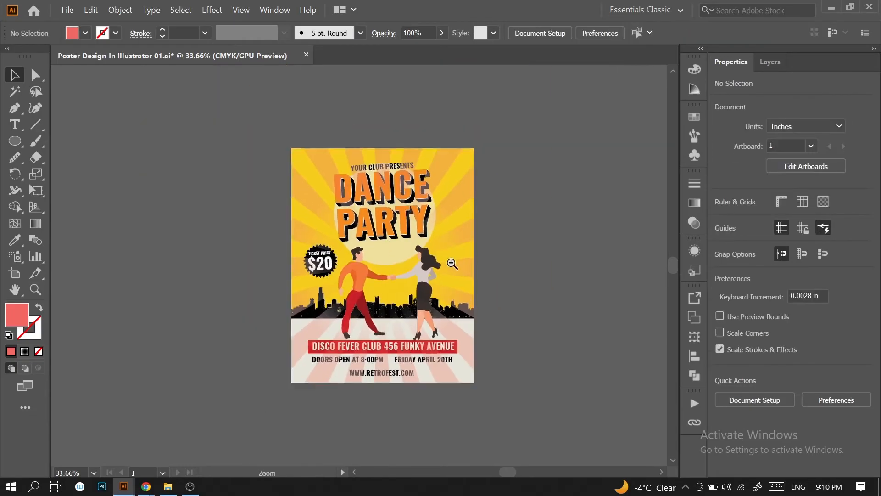
Shorten the ray group to about 8.13 in high so it ends at the base of the skyline.
left_click(463, 197)
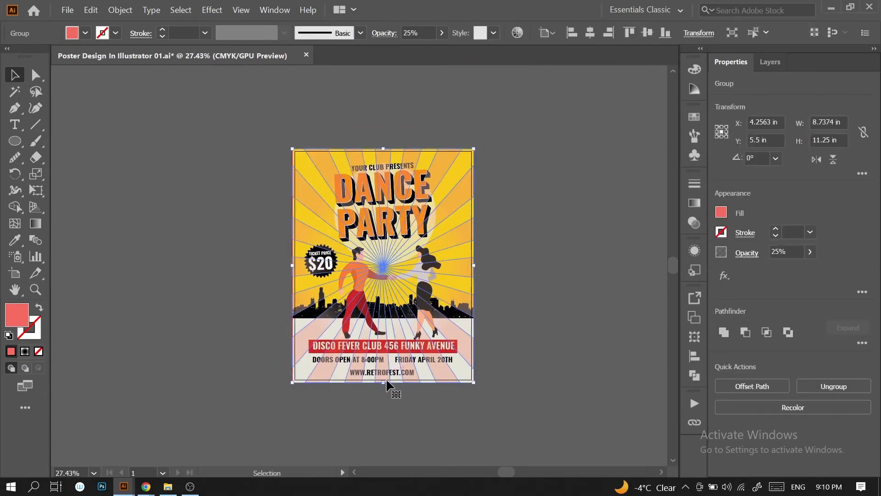
left_click_drag(386, 383, 386, 319)
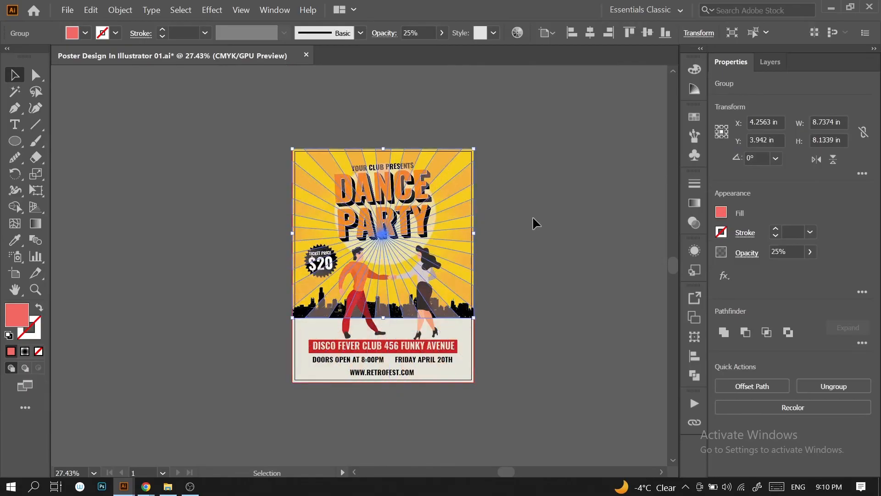
left_click(533, 224)
Arrange the ray group directly above the yellow background, behind the title, circle, badge, dancers and skyline.
scroll(516, 232, "up", 1)
left_click(460, 164)
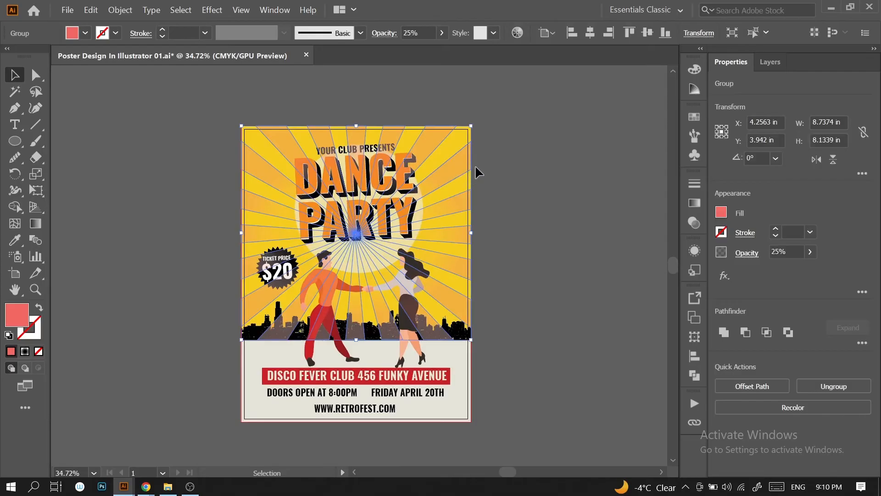
key("ctrl")
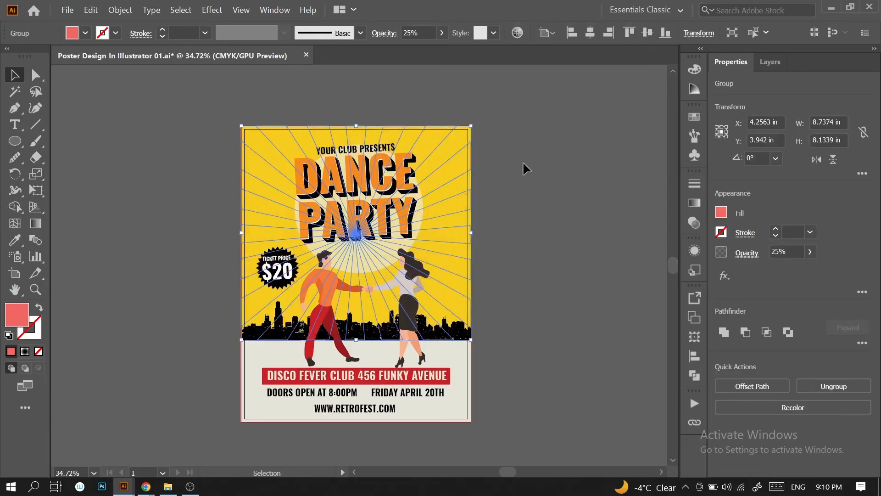
left_click(528, 221, "ctrl")
mouse_move(528, 222)
left_mouse_down()
mouse_move(474, 235)
mouse_move(527, 229)
left_mouse_up()
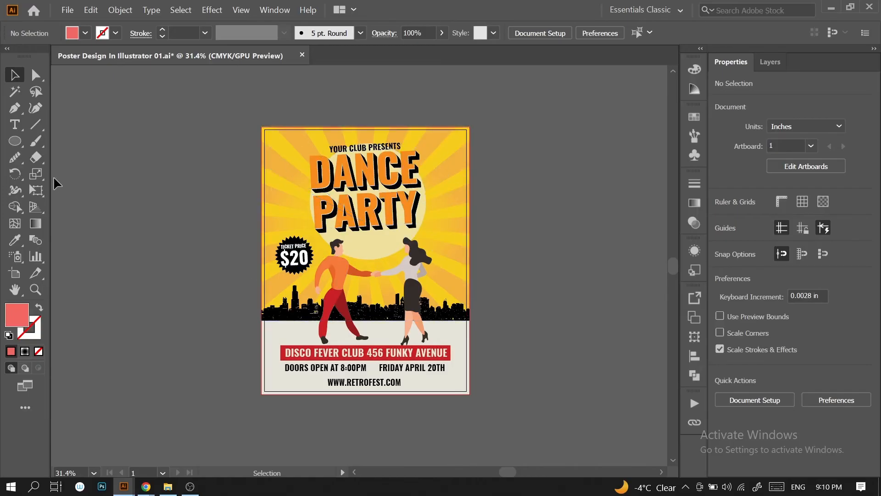
Draw a small coral circle in the empty area beside the poster and enlarge it to about 0.25 in across.
left_click(15, 141)
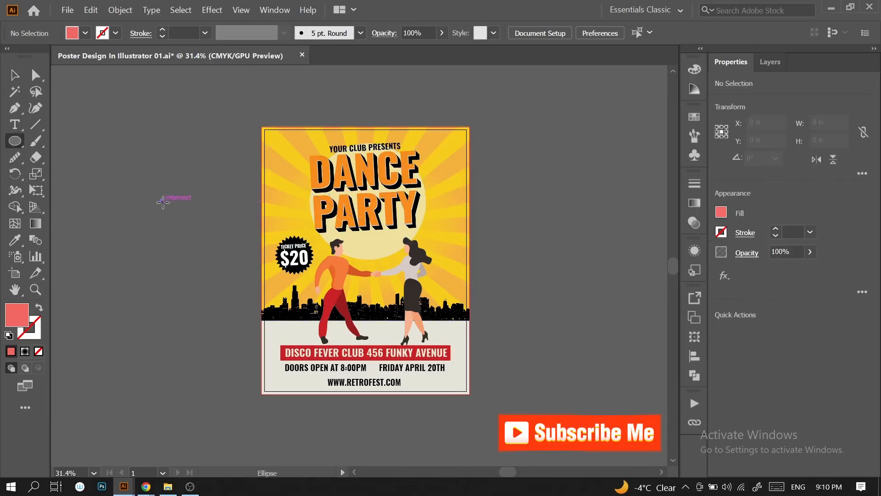
left_click_drag(163, 201, 164, 202)
key("v")
scroll(226, 217, "up", 5)
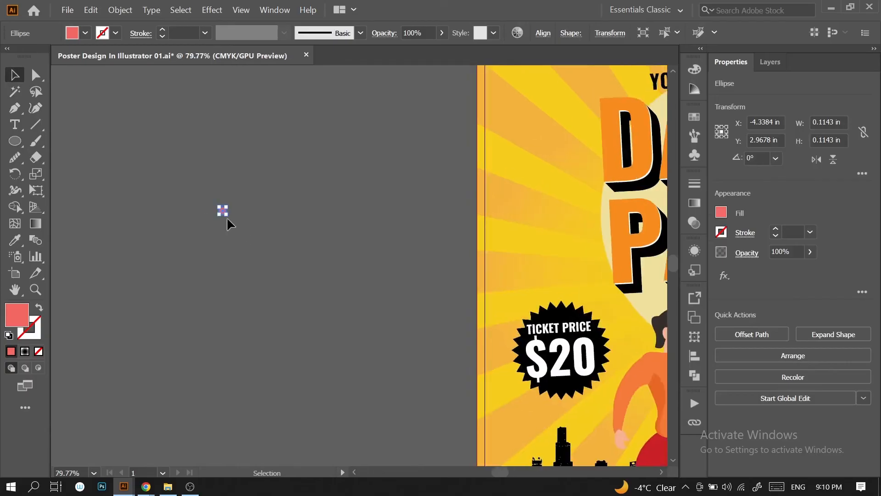
left_click_drag(227, 214, 234, 222)
left_click(280, 221)
scroll(282, 220, "down", 3)
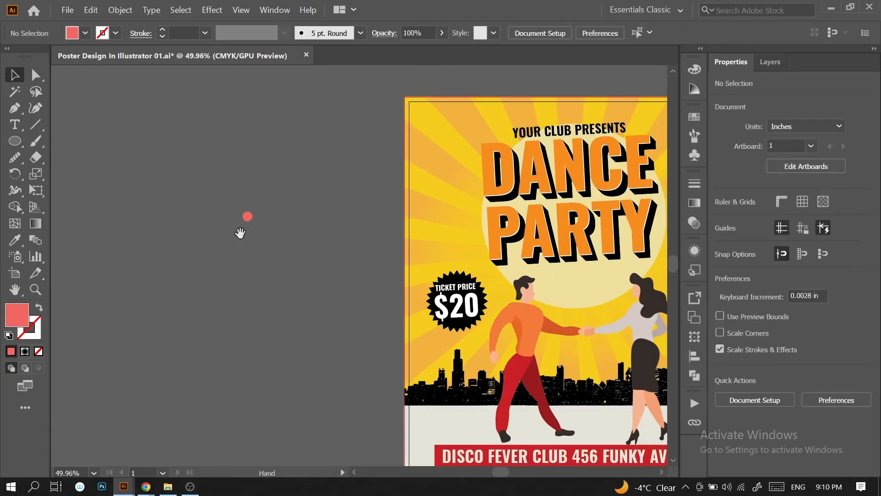
Make a new pattern from the small coral circle and move the pattern options clear of the toolbar.
left_click_drag(225, 192, 195, 205)
left_click_drag(195, 205, 227, 246)
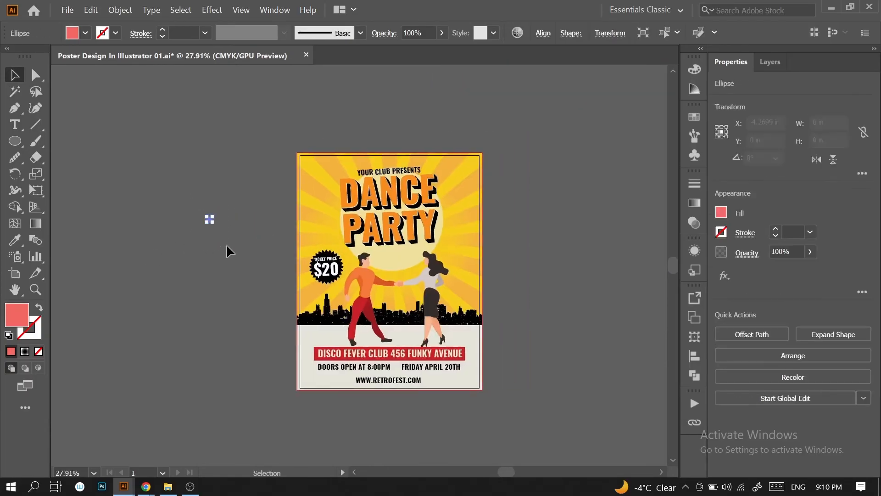
left_click(121, 10)
mouse_move(164, 272)
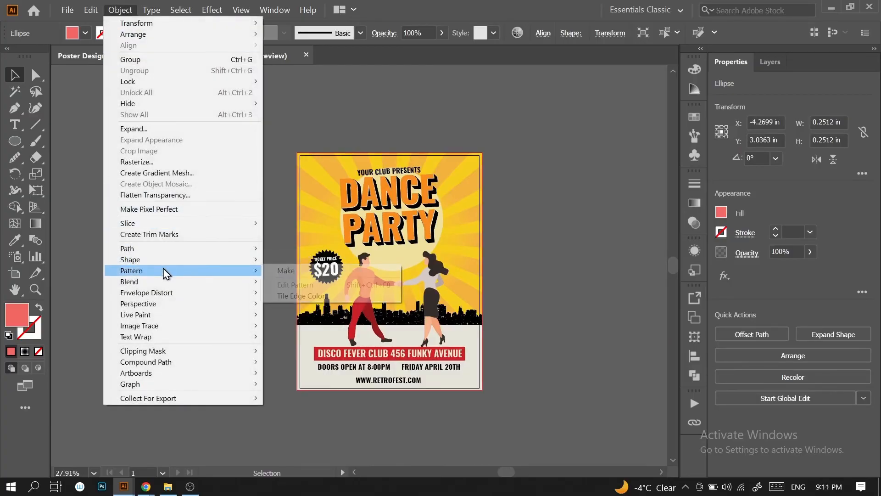
left_click(286, 271)
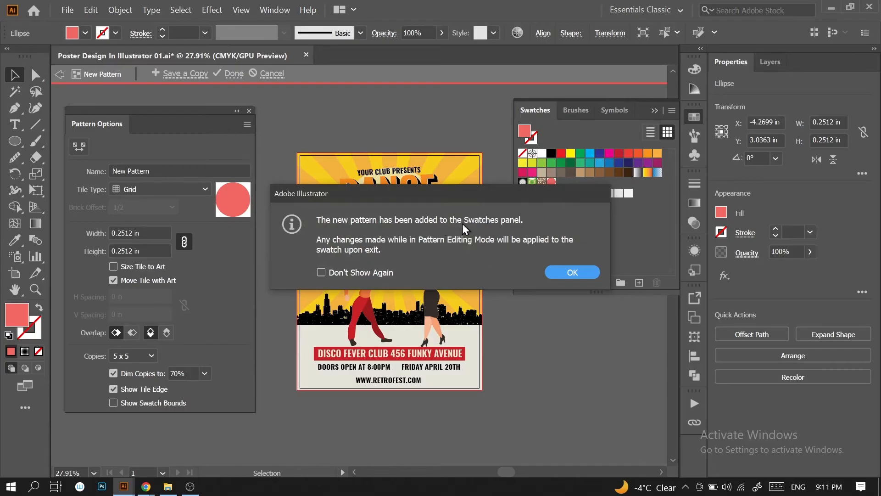
left_click(571, 272)
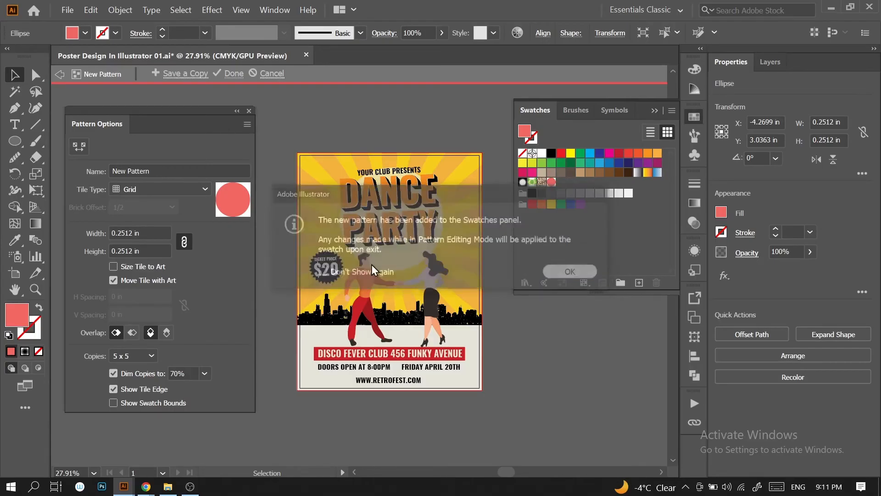
left_click_drag(177, 111, 169, 128)
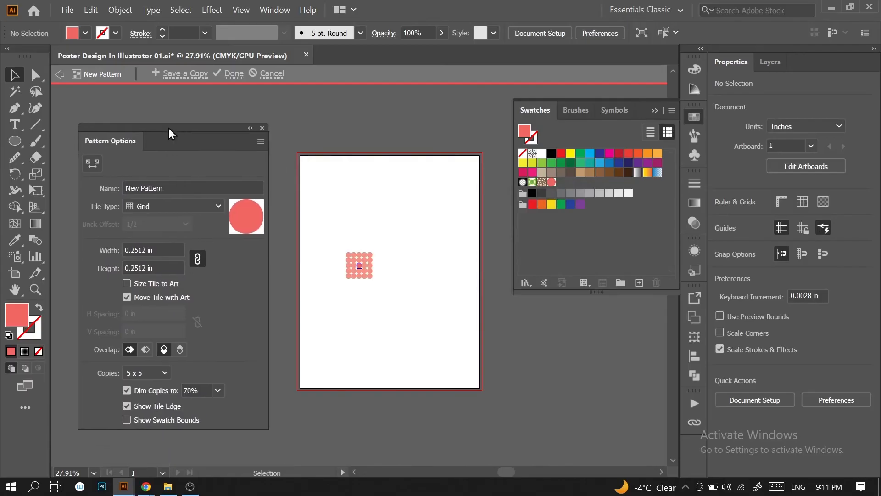
Try the Brick by Row layout and set the pattern's tile type to Brick by Column.
left_click(191, 209)
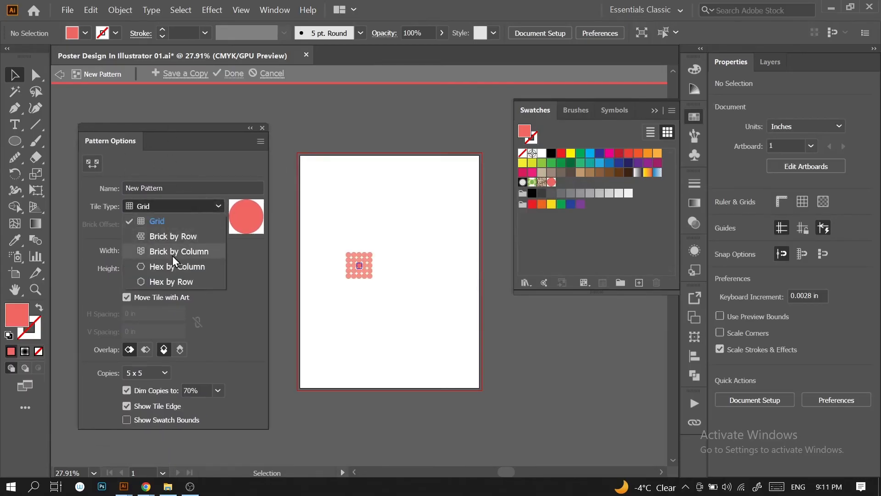
left_click(172, 255)
left_click(177, 209)
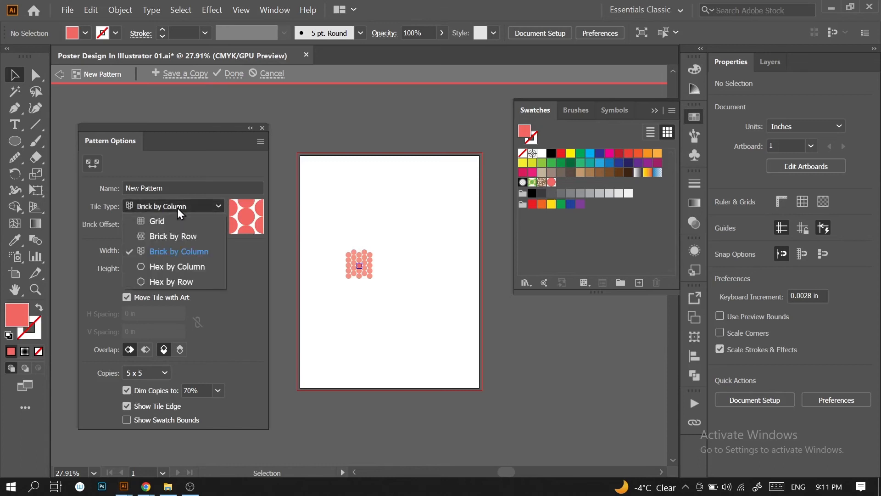
left_click(175, 237)
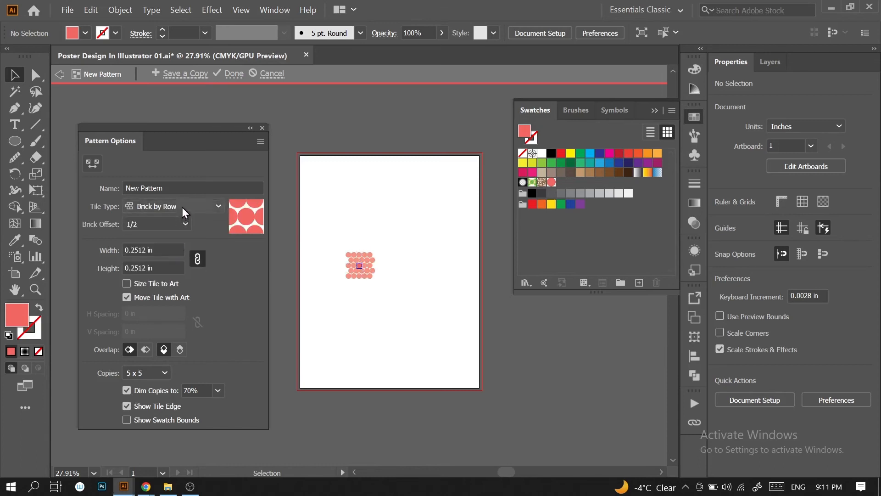
left_click(182, 208)
left_click(175, 252)
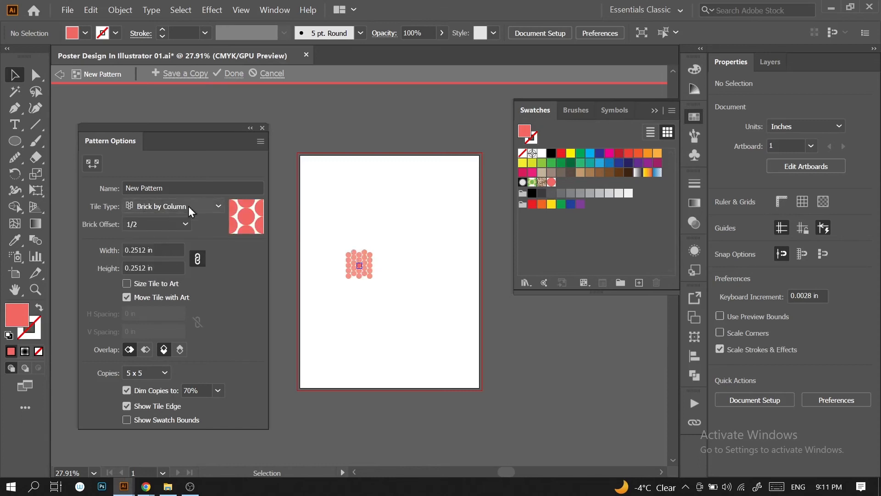
Try a brick offset of 4/5 for the dot pattern and set it to 3/5.
left_click(171, 225)
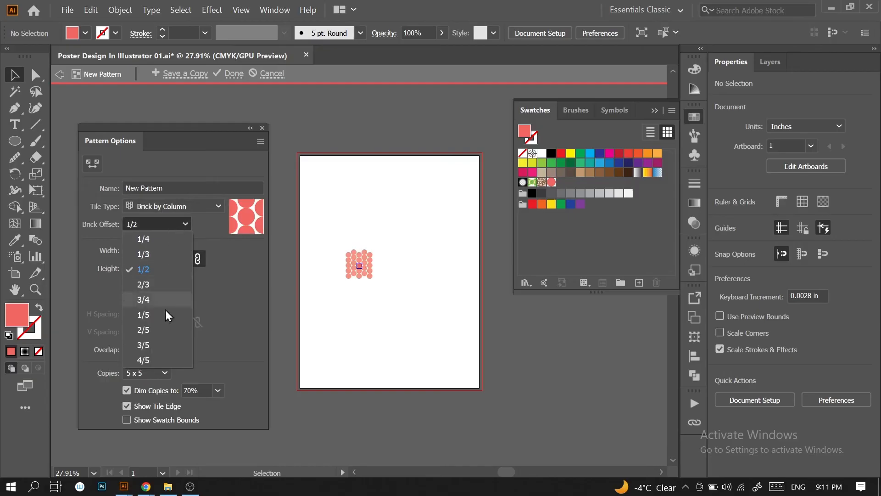
left_click(146, 360)
left_click(153, 228)
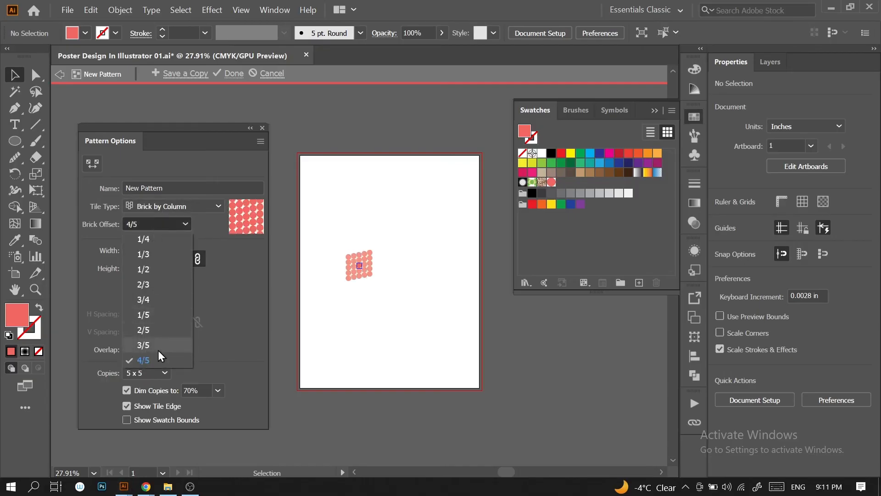
left_click(158, 350)
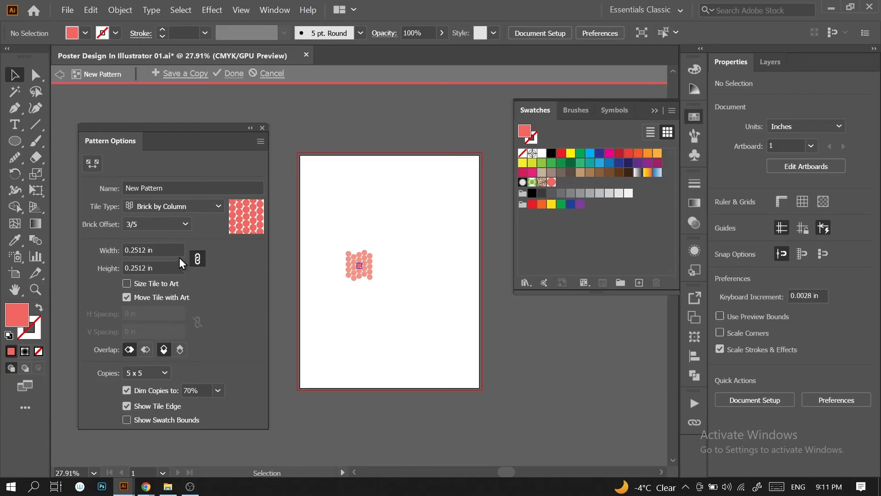
Set the pattern tile to 0.375 in wide and high, dim the copies to 50% and finish the pattern.
left_click(165, 250)
type("0.375")
key("Return")
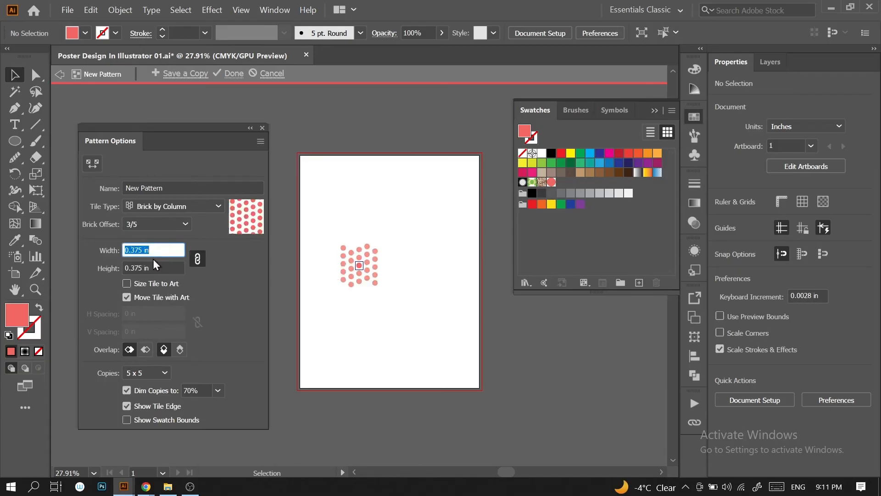
left_click(204, 391)
type("50")
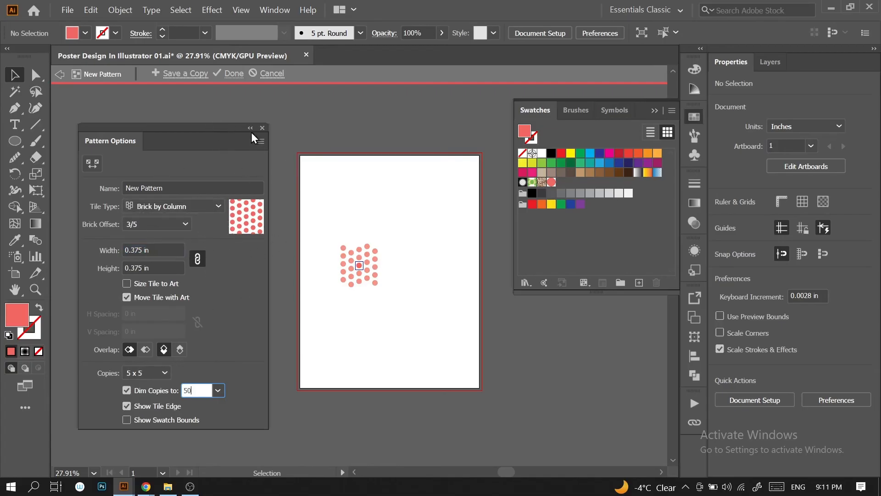
left_click(234, 74)
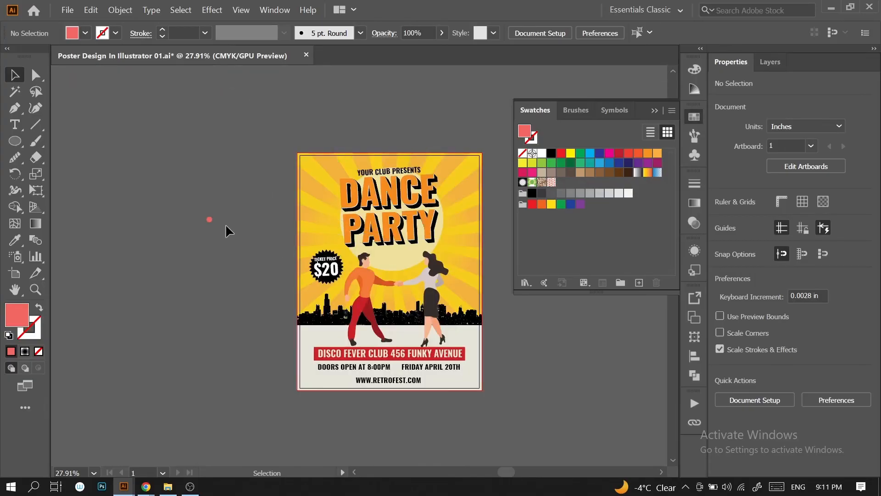
Delete the small coral source circle beside the poster.
left_click_drag(218, 239, 199, 219)
key("Delete")
Draw a coral rectangle about 8.75 by 8.13 in, covering the poster from its upper bleed edge to the base of the skyline.
left_click(18, 142)
left_click(64, 142)
key("space")
left_click_drag(232, 199, 147, 175)
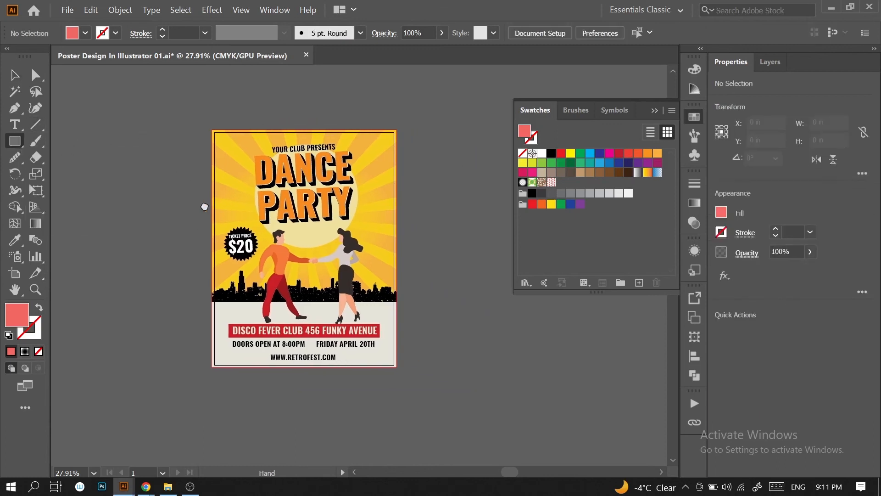
left_click_drag(203, 204, 182, 206)
scroll(243, 174, "up", 1)
left_click_drag(297, 189, 276, 183)
scroll(277, 181, "up", 1)
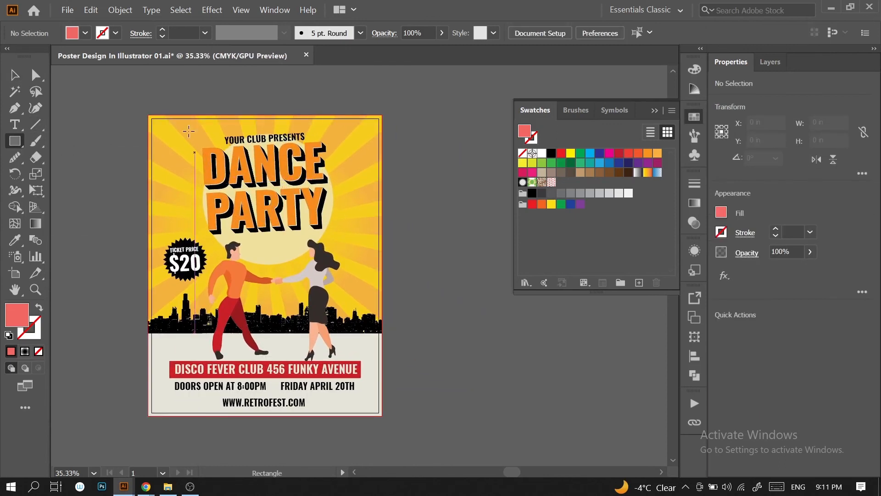
left_click_drag(149, 116, 383, 222)
key("v")
left_click_drag(265, 223, 265, 333)
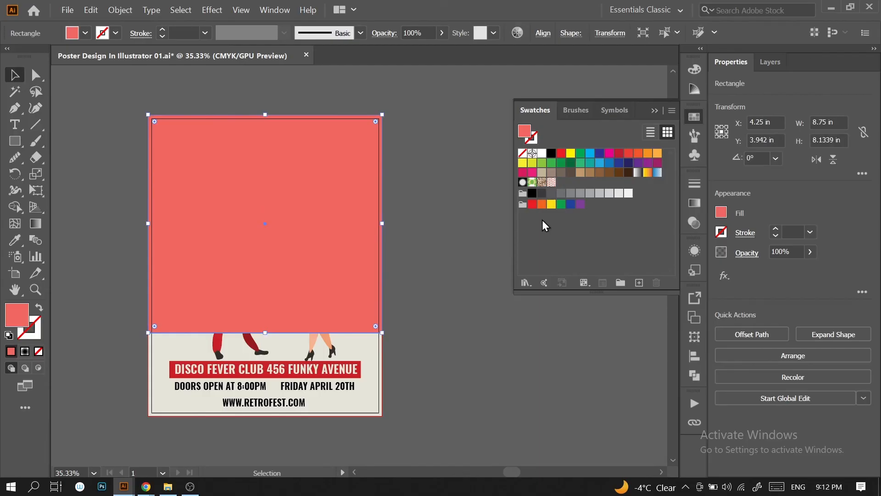
Fill the rectangle with the coral dot pattern and send it behind the title, circle, badge, dancers and skyline.
left_click(552, 183)
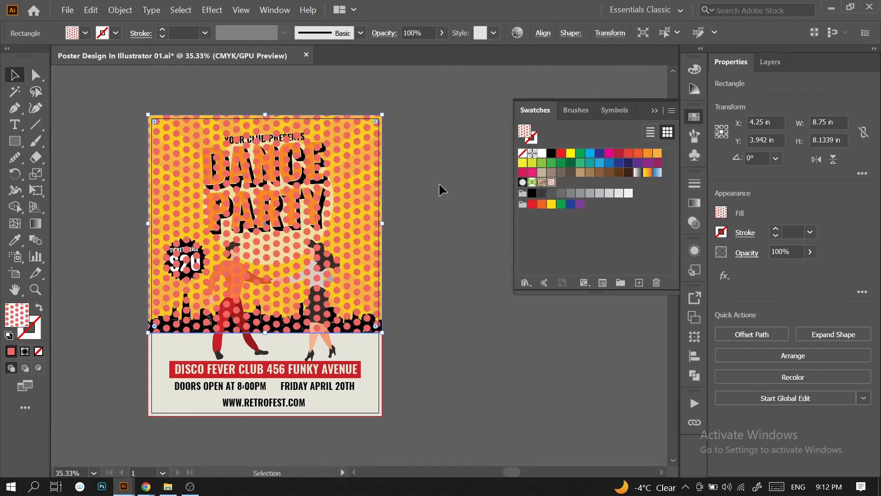
key("ctrl")
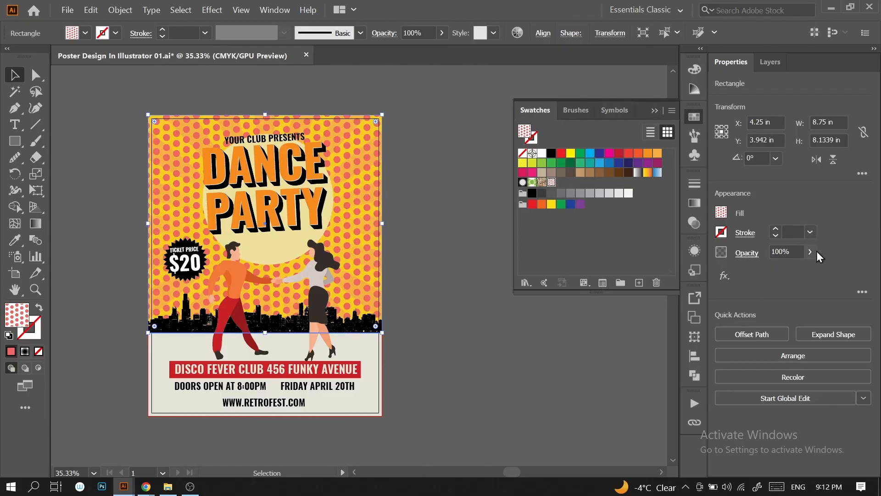
Set the opacity of the dot-patterned rectangle to 15%.
left_click(785, 252)
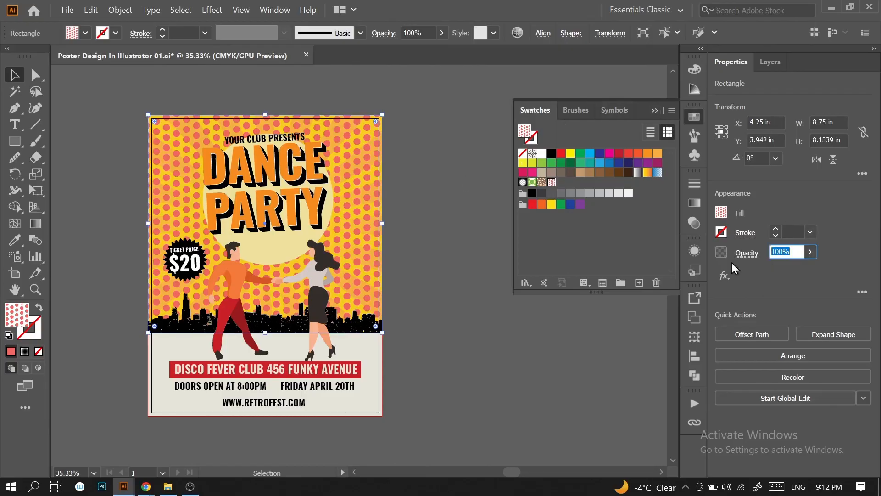
type("15")
key("Return")
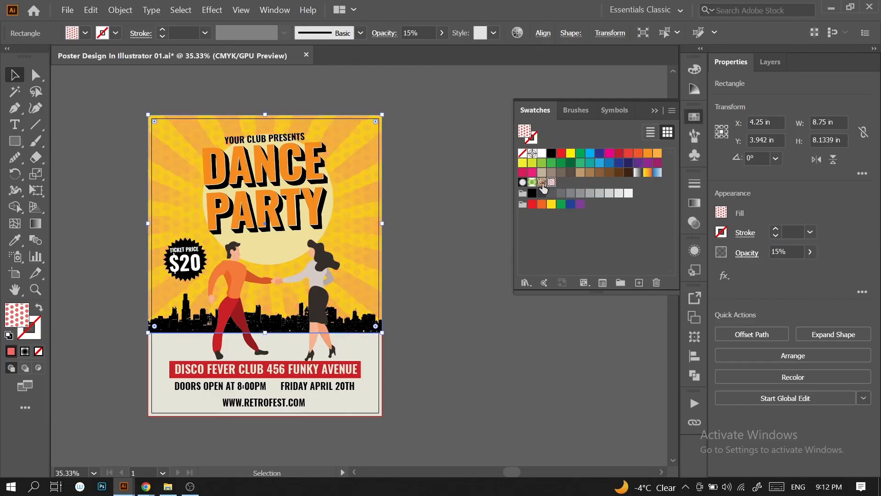
Reopen the coral dot pattern for editing and shrink its circle to about 0.09 in across.
left_click_drag(181, 199, 290, 182)
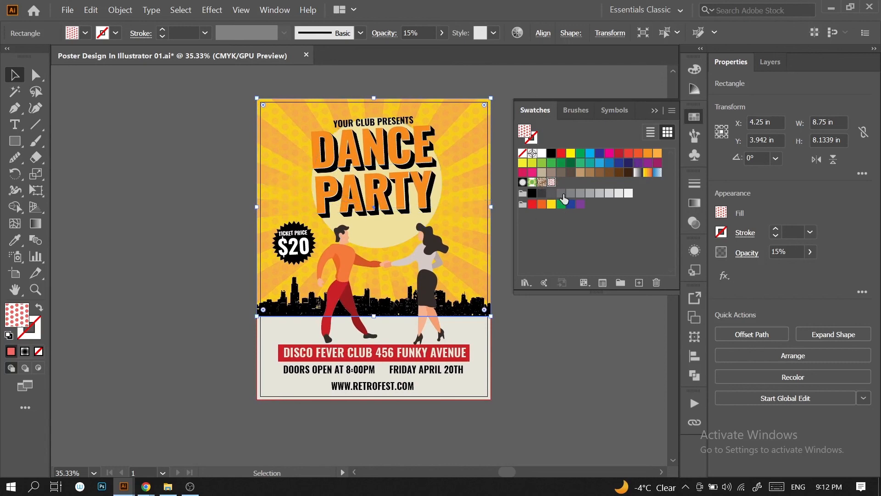
double_click(552, 182)
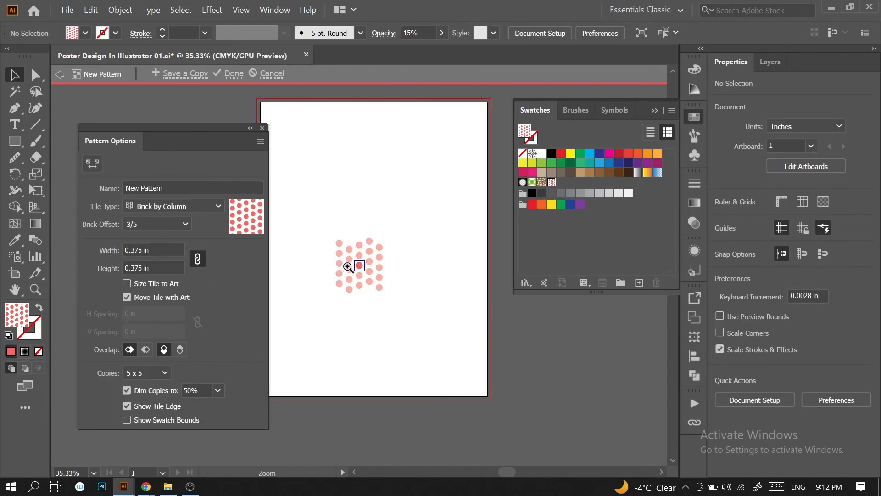
scroll(368, 273, "up", 4)
left_click(400, 271)
left_click_drag(406, 276, 396, 268)
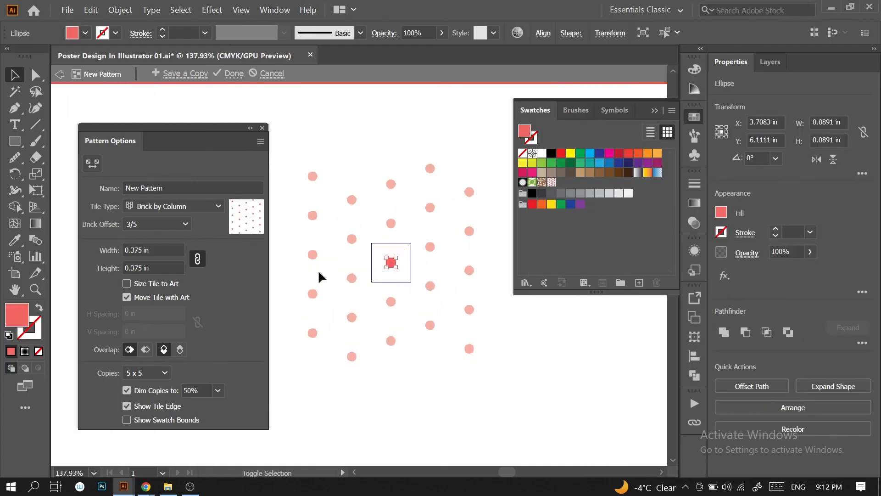
Reduce the pattern tile's width and height to 0.125 in and finish editing the pattern.
left_click(159, 251)
key("Down")
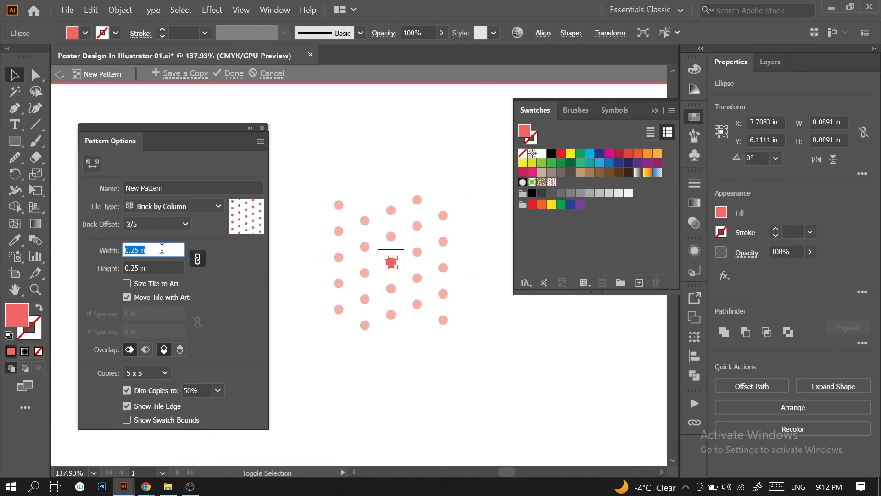
key("Down")
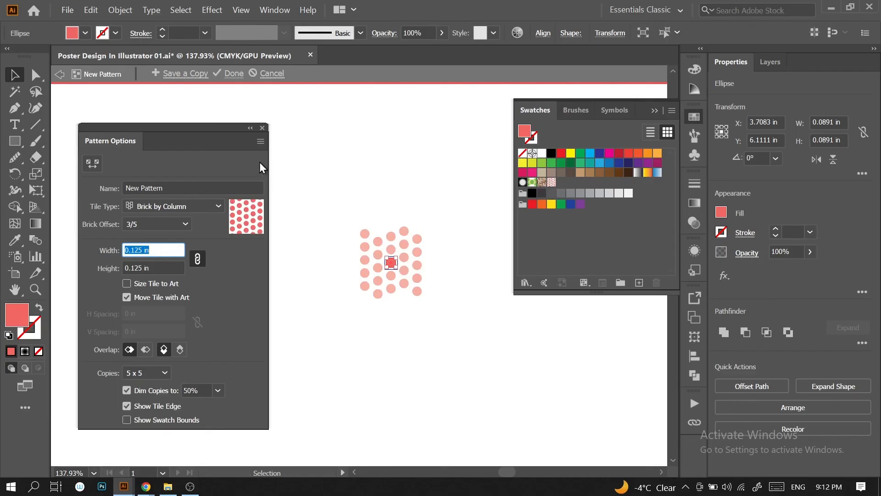
left_click(235, 74)
Select the dot-patterned rectangle behind the poster artwork and lower its opacity to 11%.
key("ctrl+0")
left_click_drag(286, 161, 160, 250)
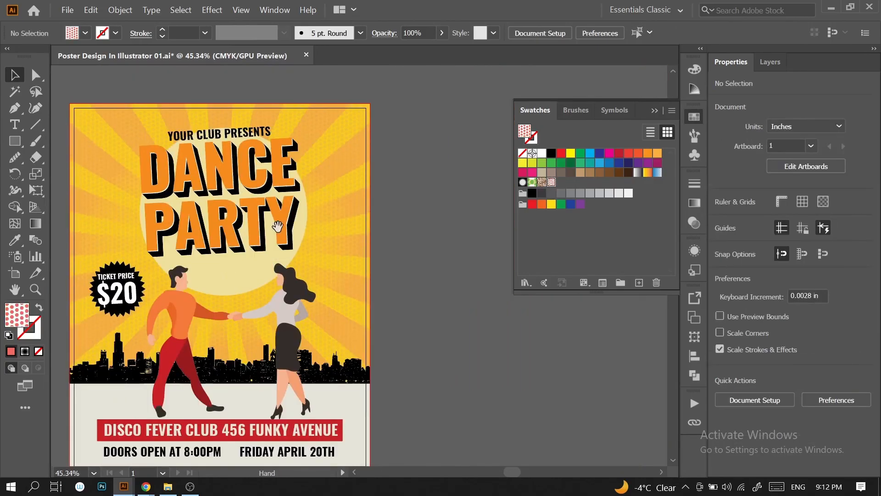
left_click_drag(359, 165, 261, 188)
left_click_drag(261, 188, 308, 216)
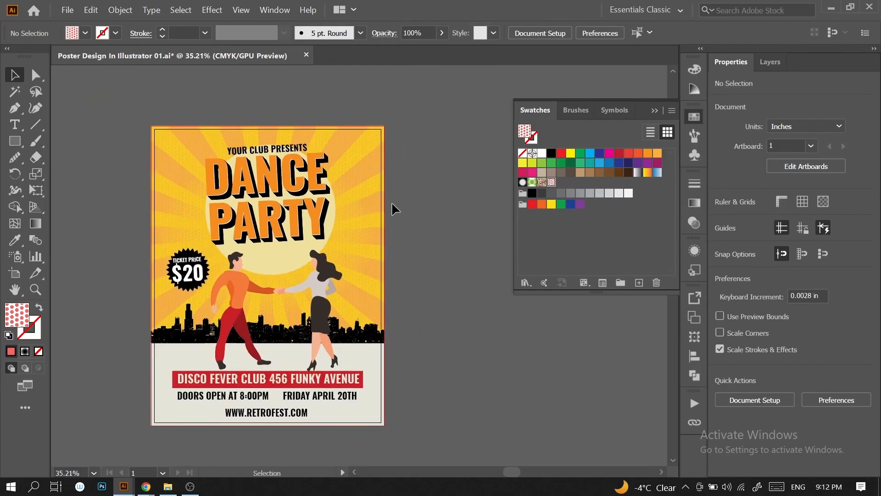
scroll(391, 202, "up", 2)
left_click(384, 187)
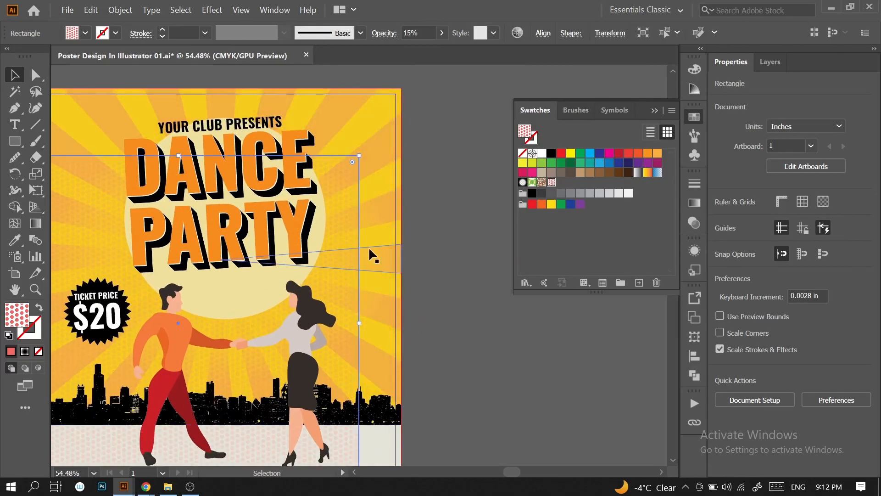
scroll(796, 251, "down", 1)
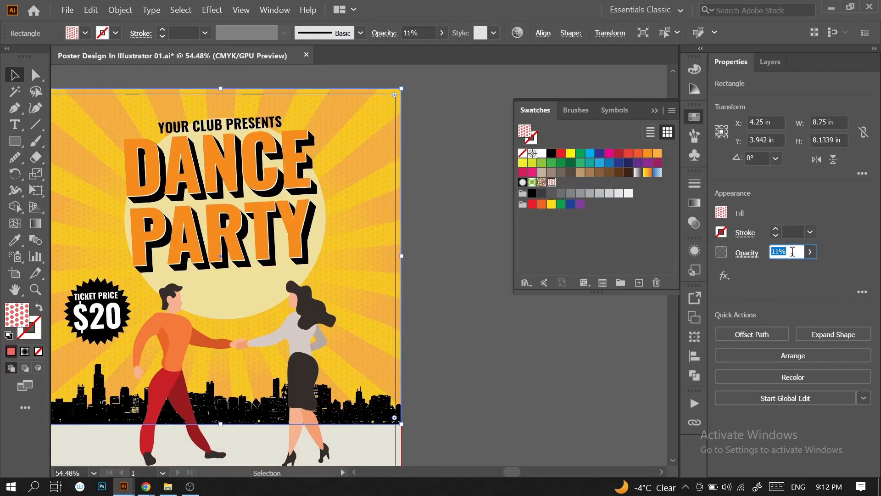
Put away the swatches and review the whole poster.
left_click(660, 112)
left_click(551, 161)
left_click_drag(544, 163, 486, 184)
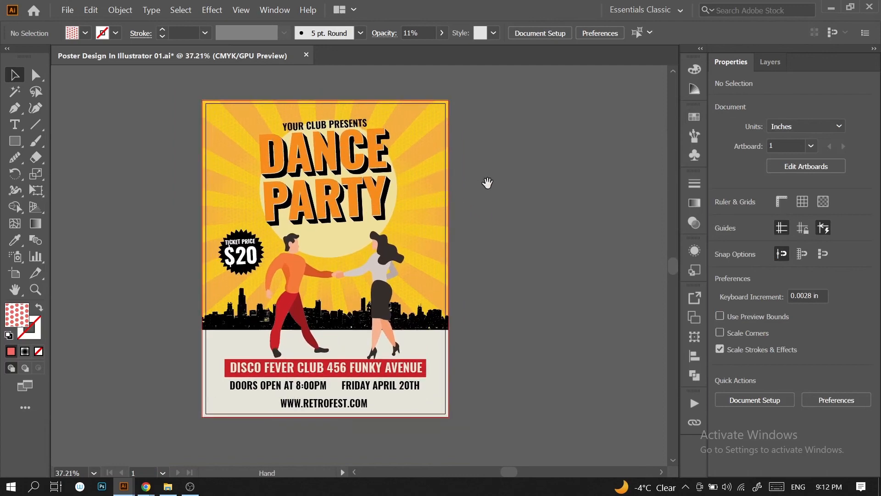
left_click_drag(311, 83, 356, 199)
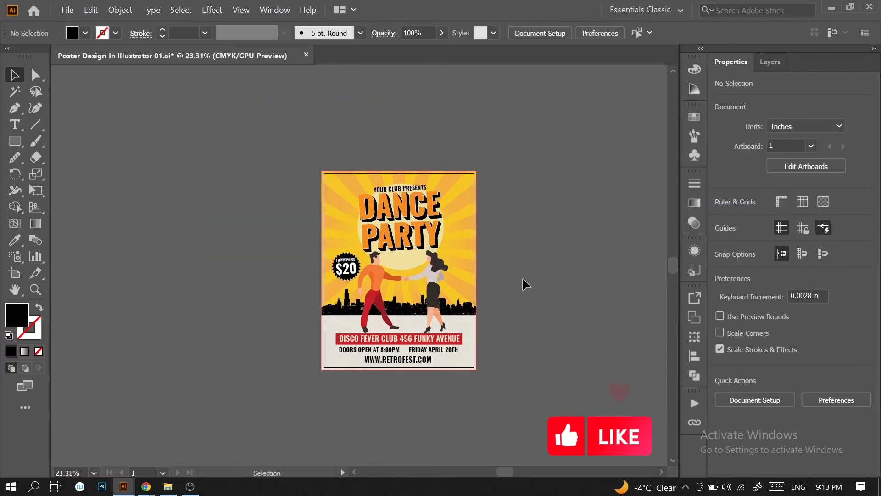